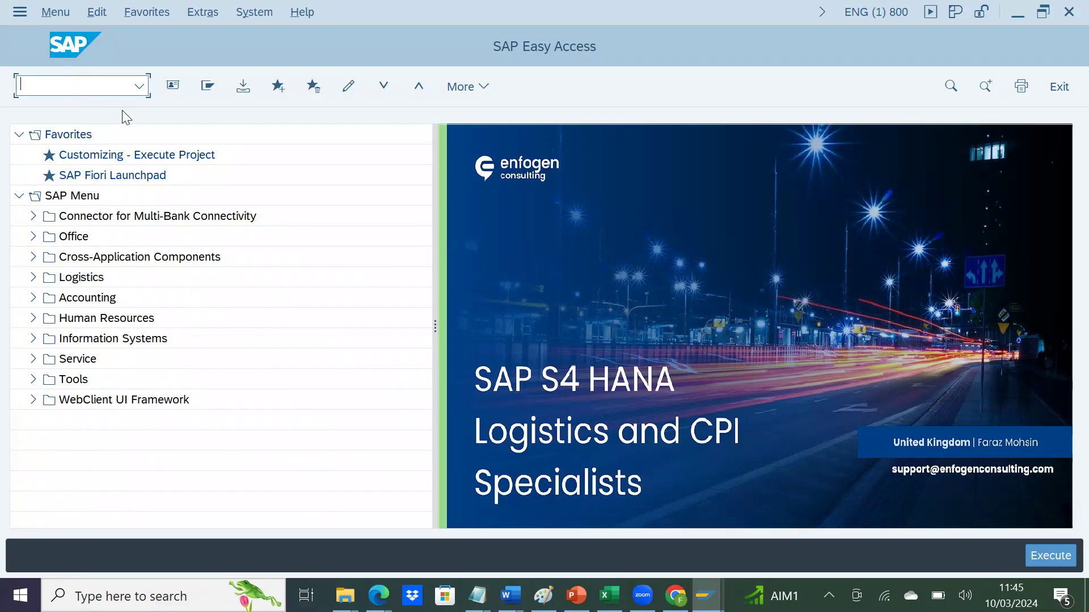
Start the BP transaction and open the Domestic US Supplier (Ariba Sourcing 3) business partner.
left_click(107, 84)
type("BP")
key("Return")
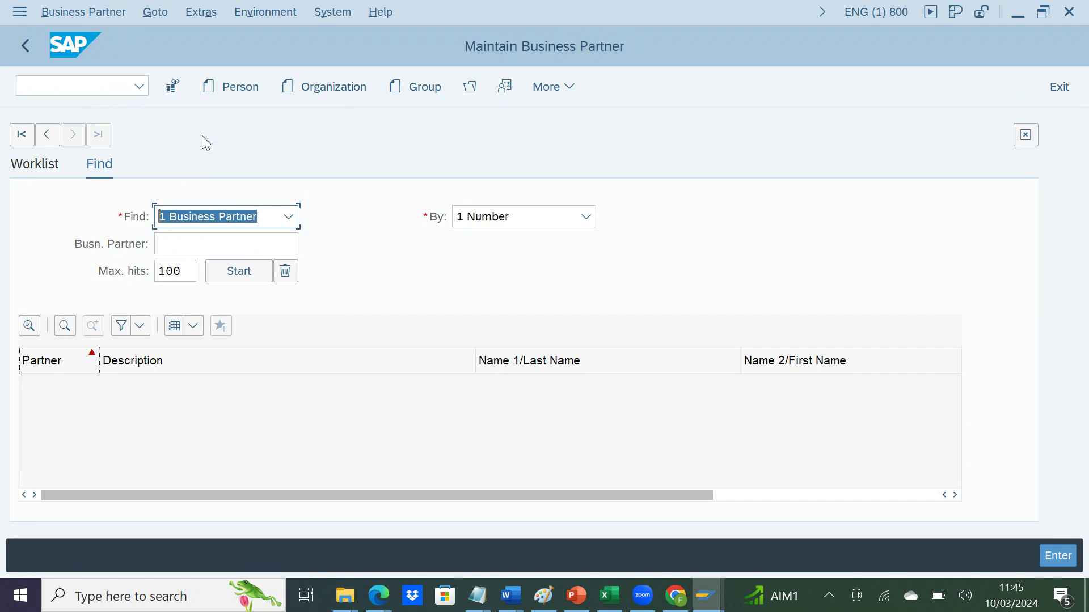
left_click(470, 87)
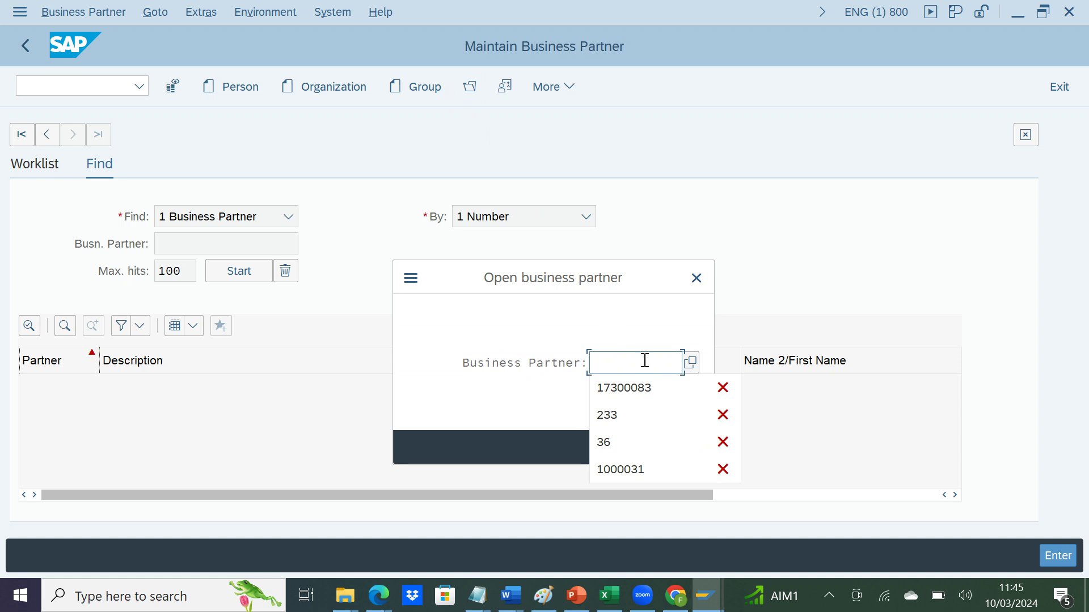
left_click(645, 387)
left_click(666, 447)
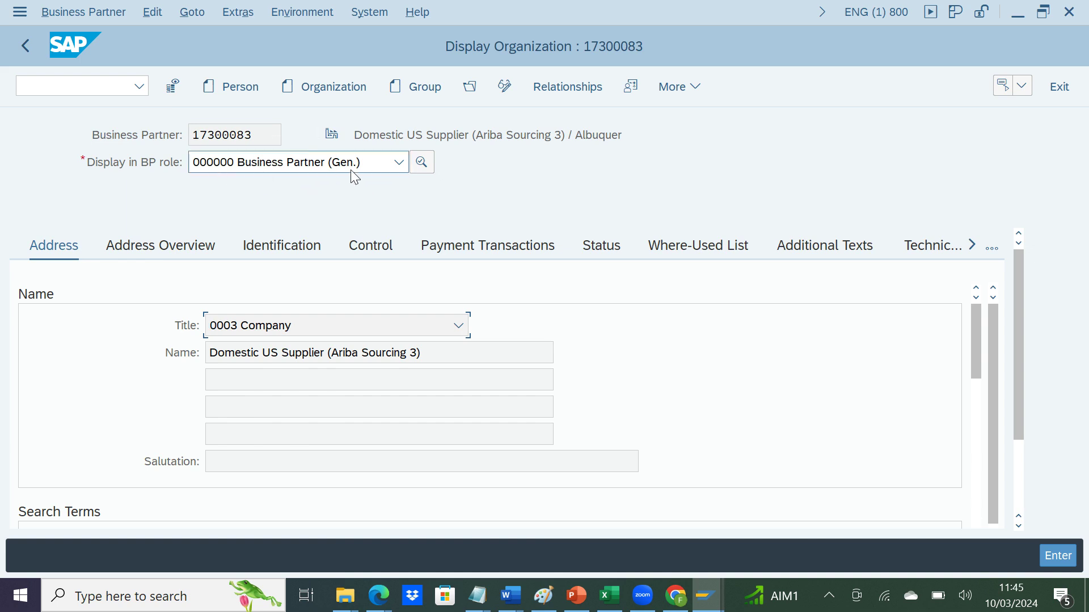
Check the BP roles available for this supplier and switch its record from display to change mode.
left_click(400, 163)
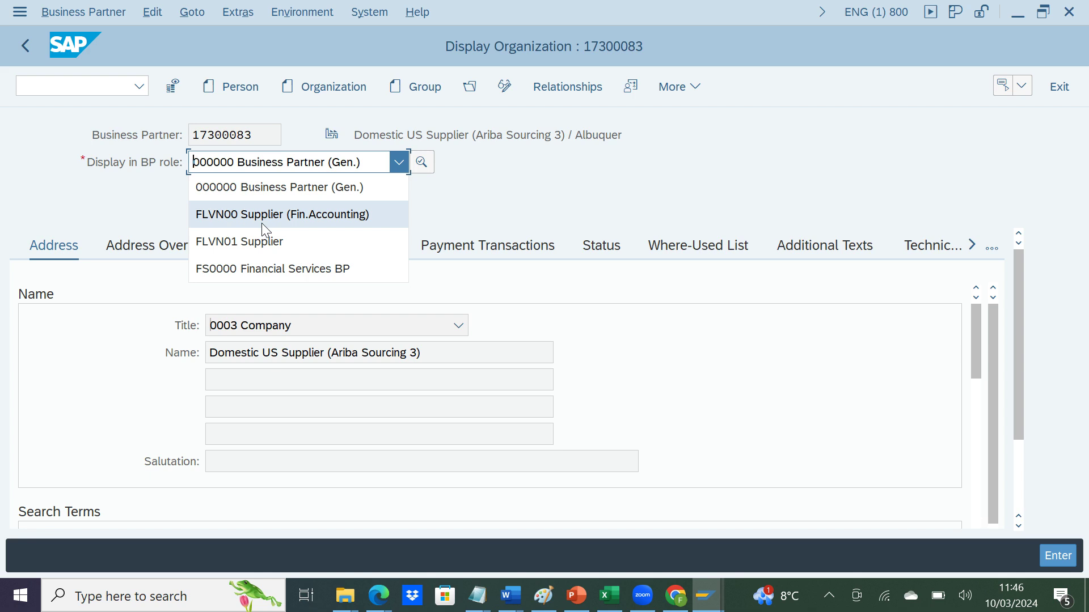
left_click(495, 201)
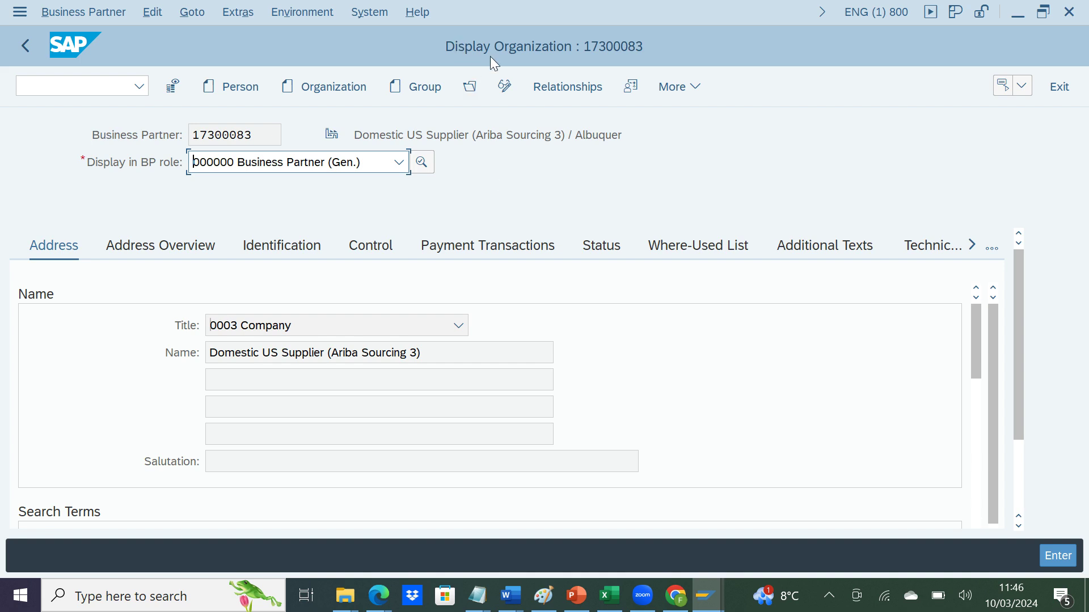
left_click(504, 86)
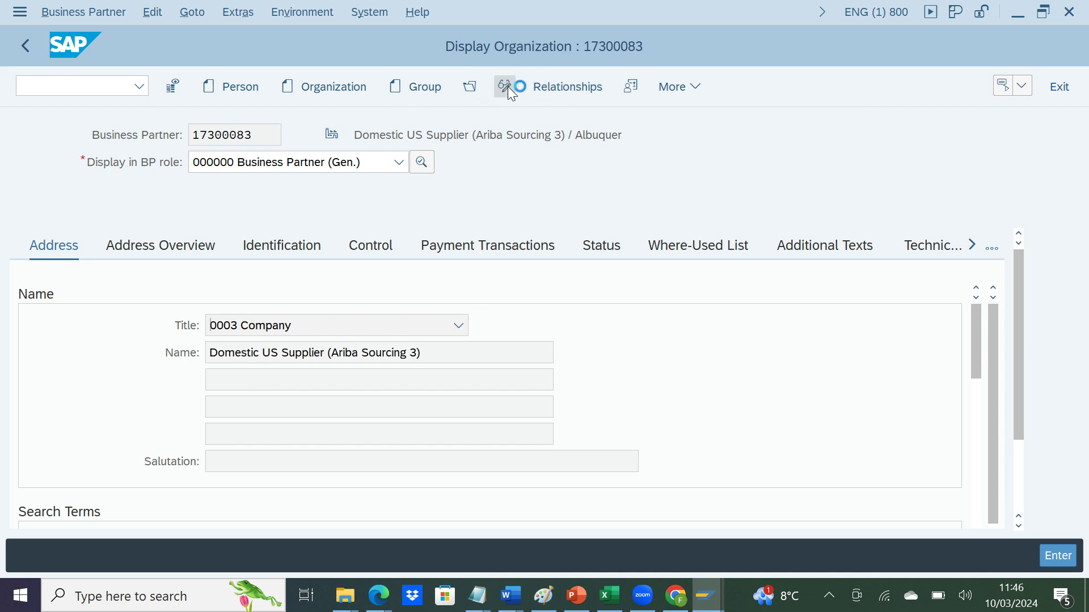
key("Delete")
key("ctrl+z")
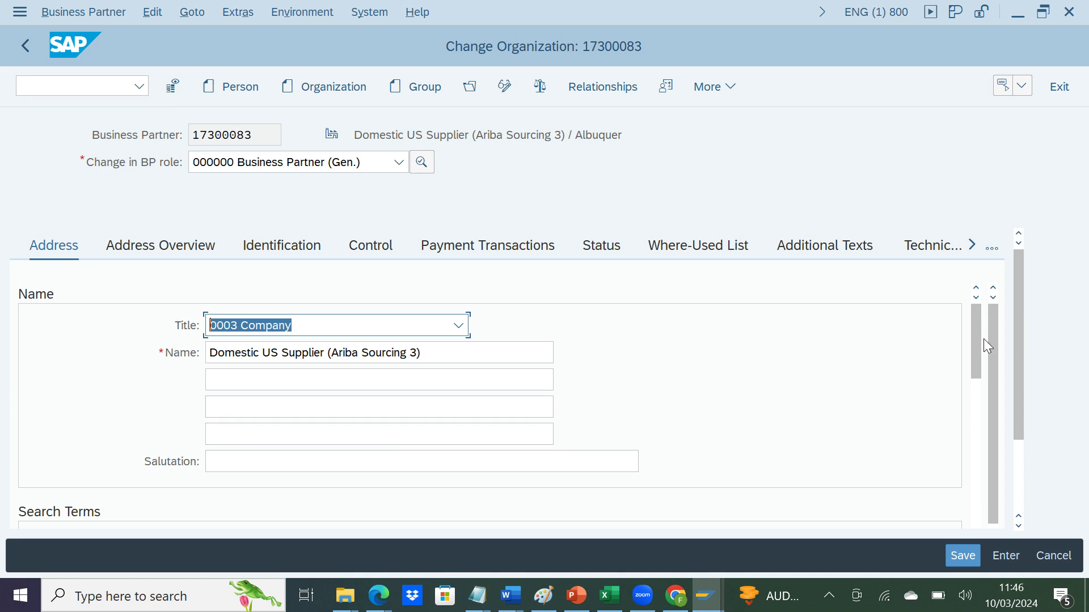
Examine the supplier's search terms, standard address, communication details and address validity dates.
scroll(979, 348, "down", 1)
left_click_drag(976, 347, 981, 394)
left_click(267, 360)
left_click_drag(262, 355, 205, 352)
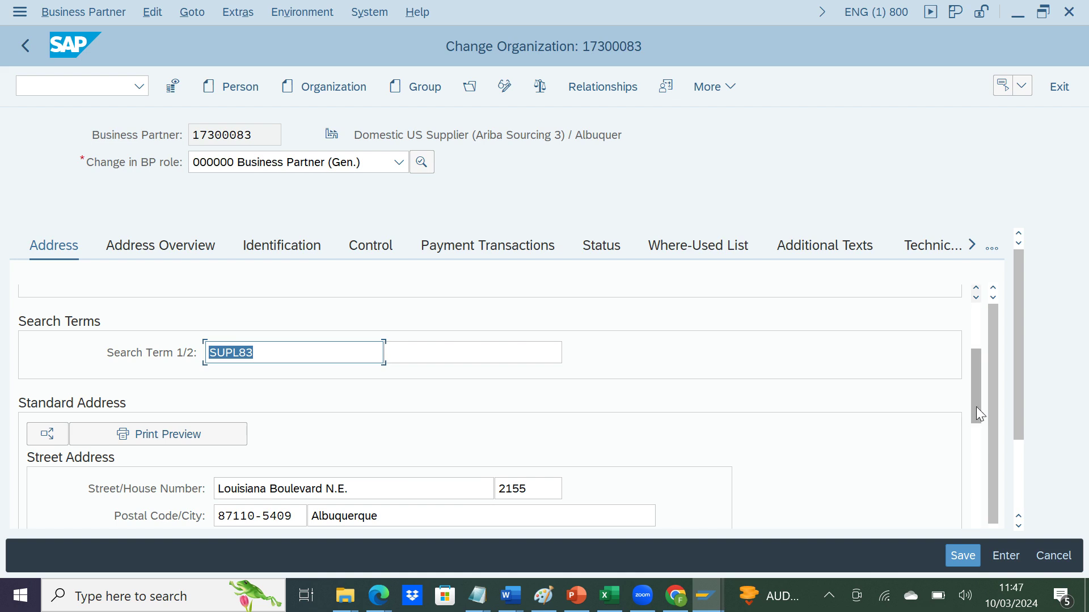
left_click_drag(979, 406, 978, 417)
left_click_drag(979, 429, 974, 518)
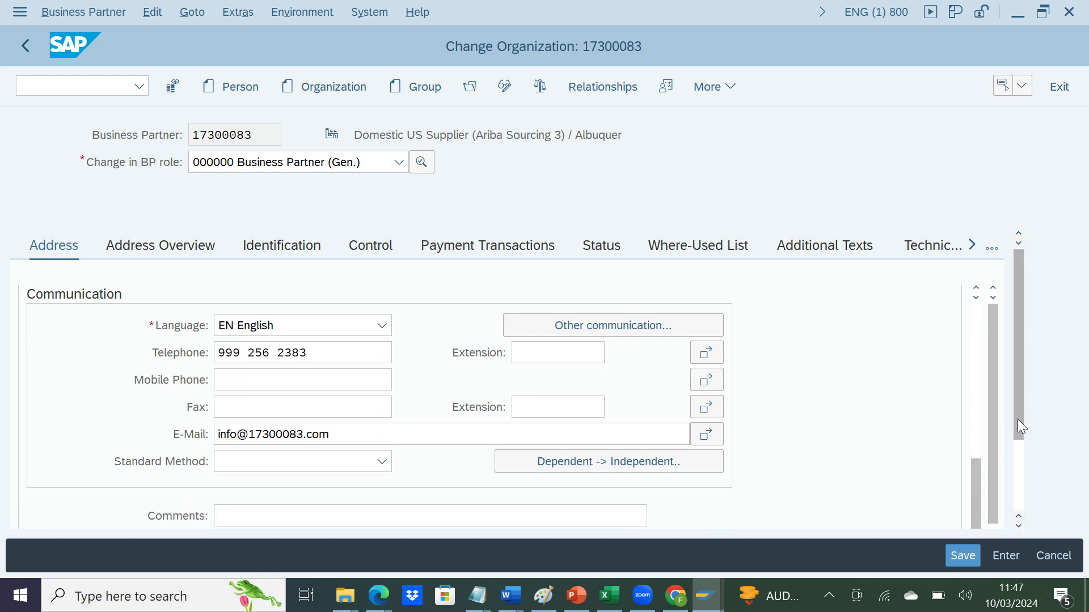
left_click_drag(1017, 420, 1018, 481)
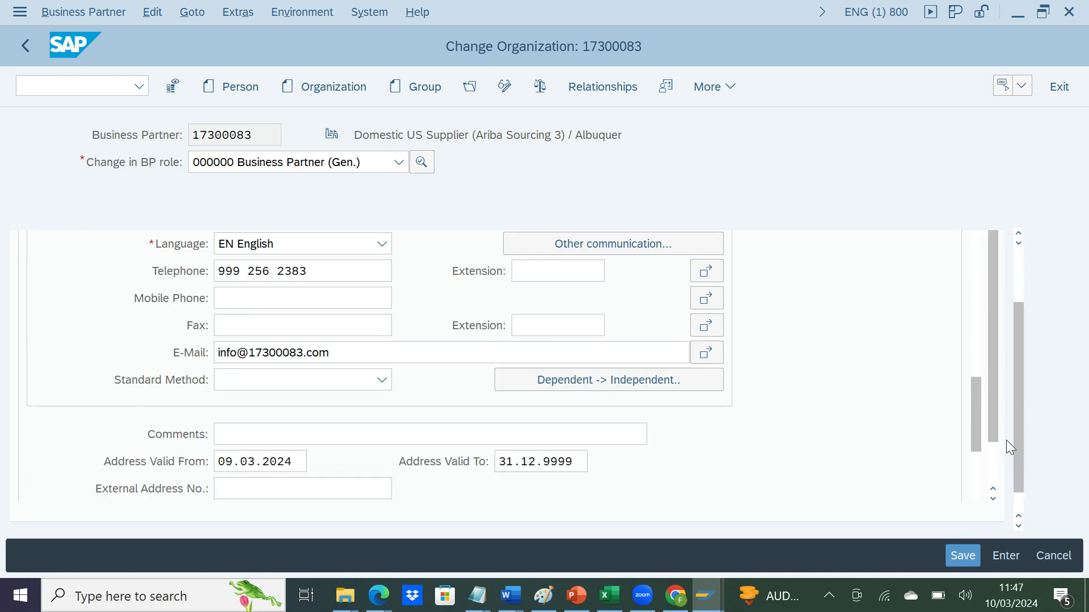
left_click_drag(993, 430, 1016, 339)
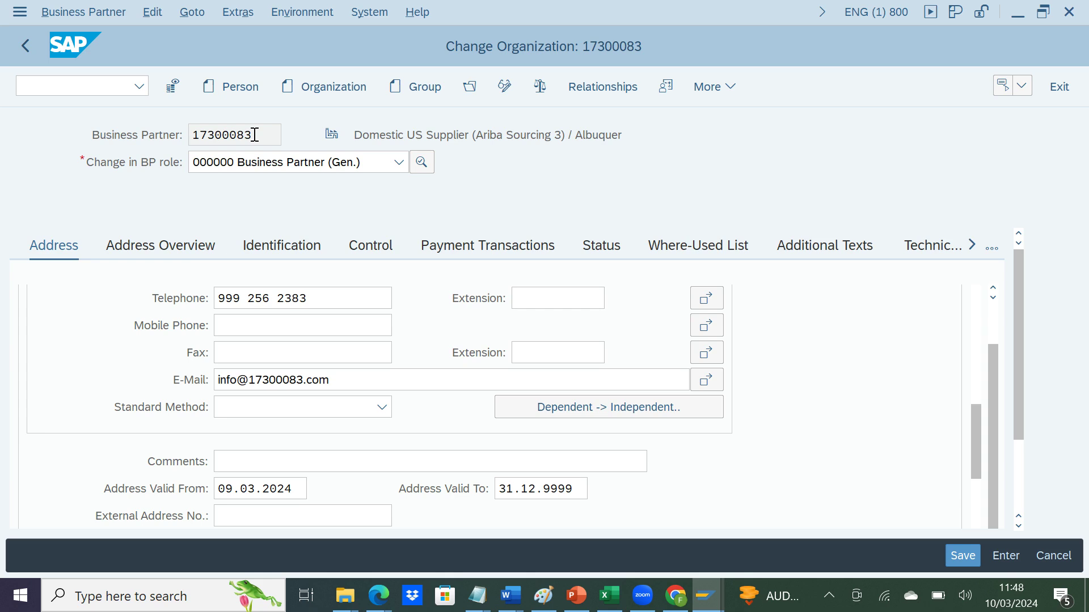
Open the supplier's address overview and examine its existing addresses and the available address usages.
left_click(203, 242)
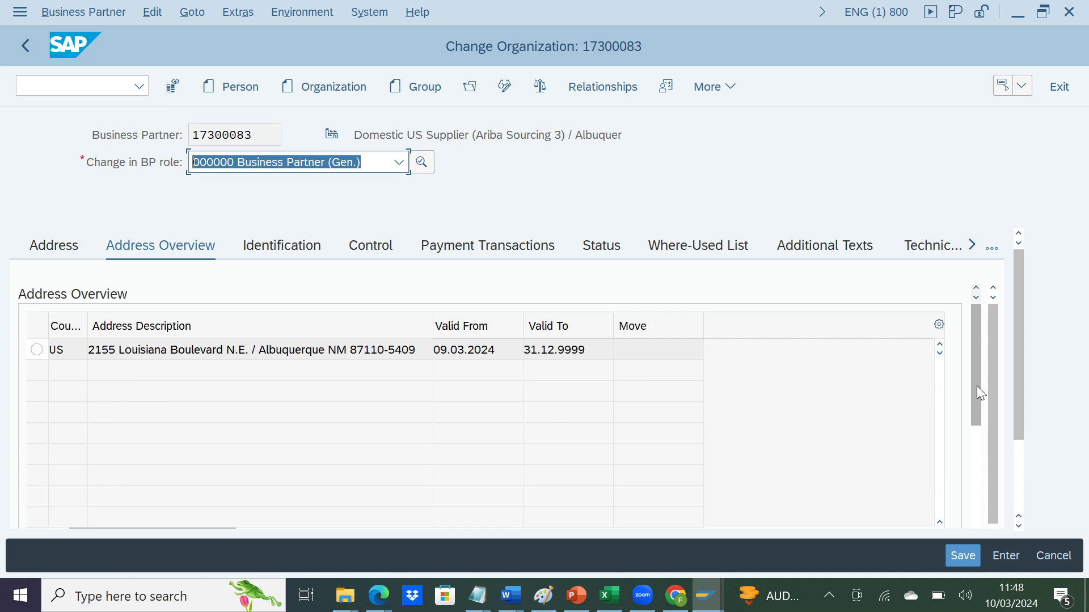
left_click_drag(977, 385, 974, 468)
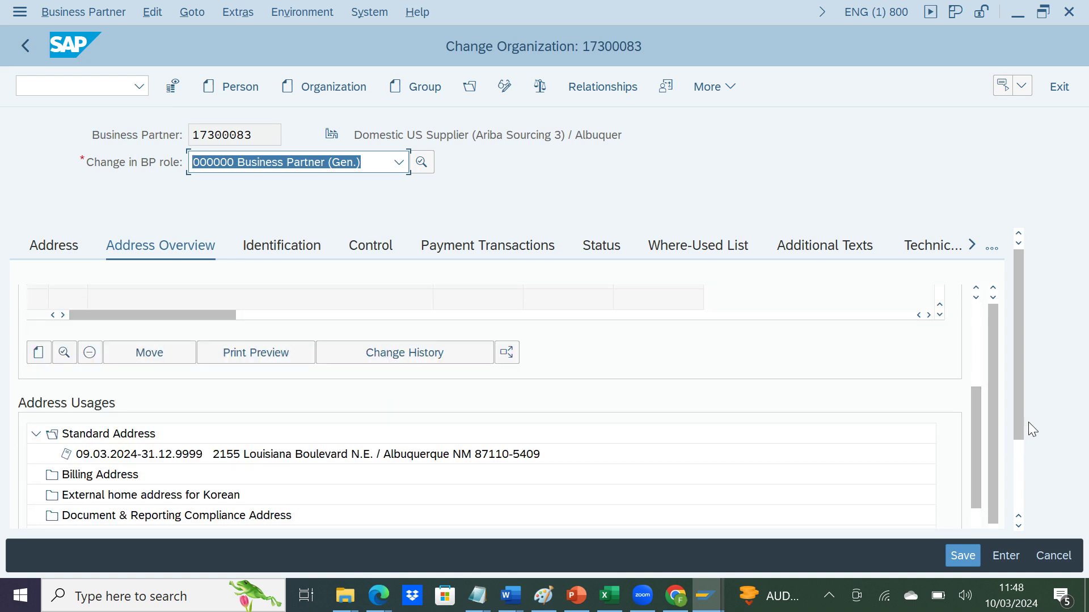
left_click_drag(1017, 423, 974, 470)
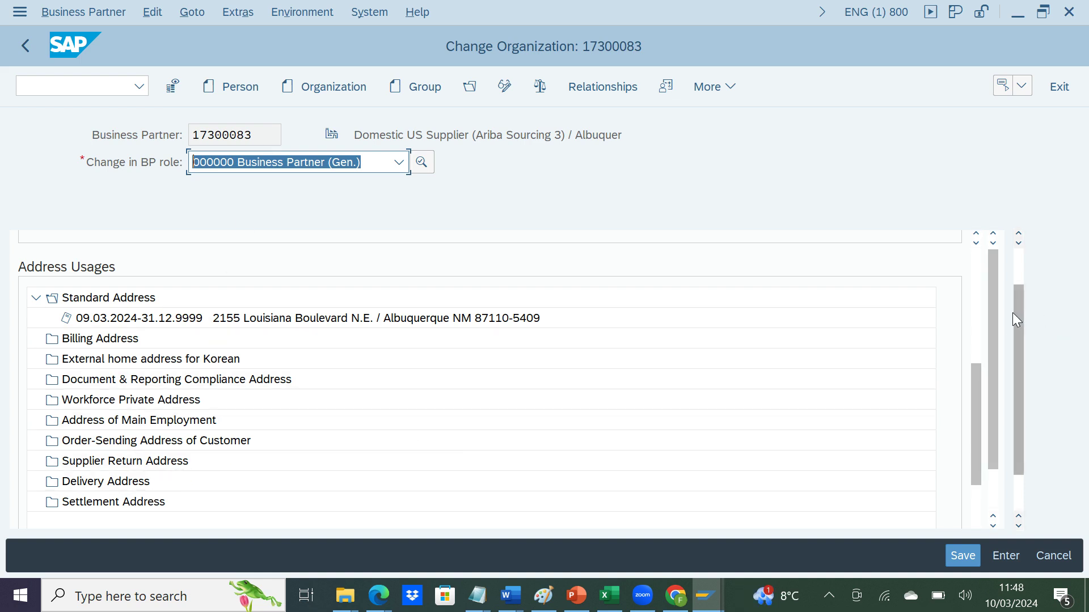
left_click_drag(1019, 311, 1022, 276)
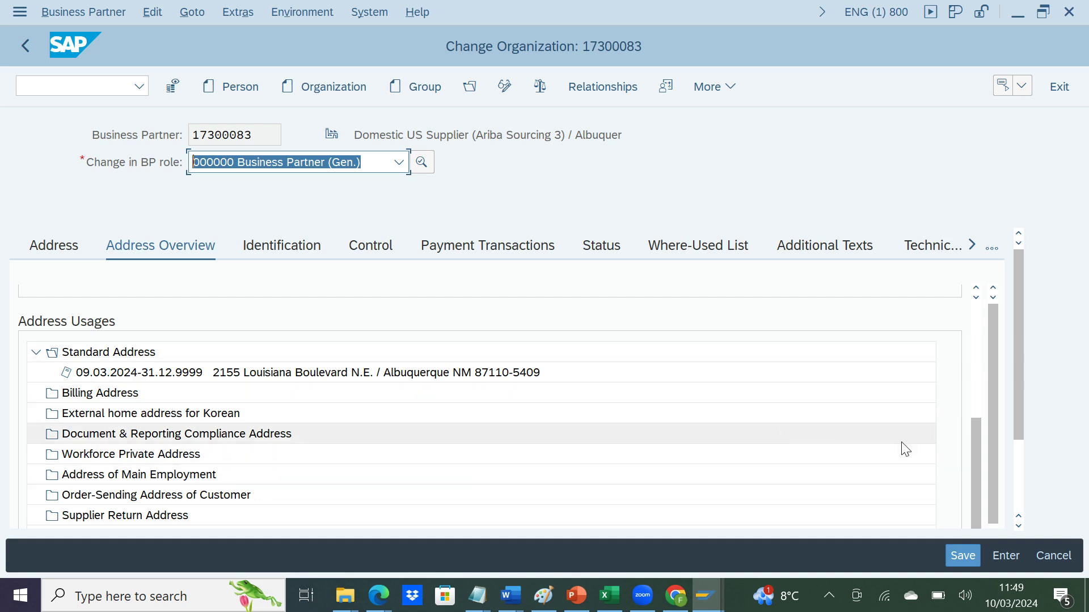
left_click_drag(976, 458, 986, 330)
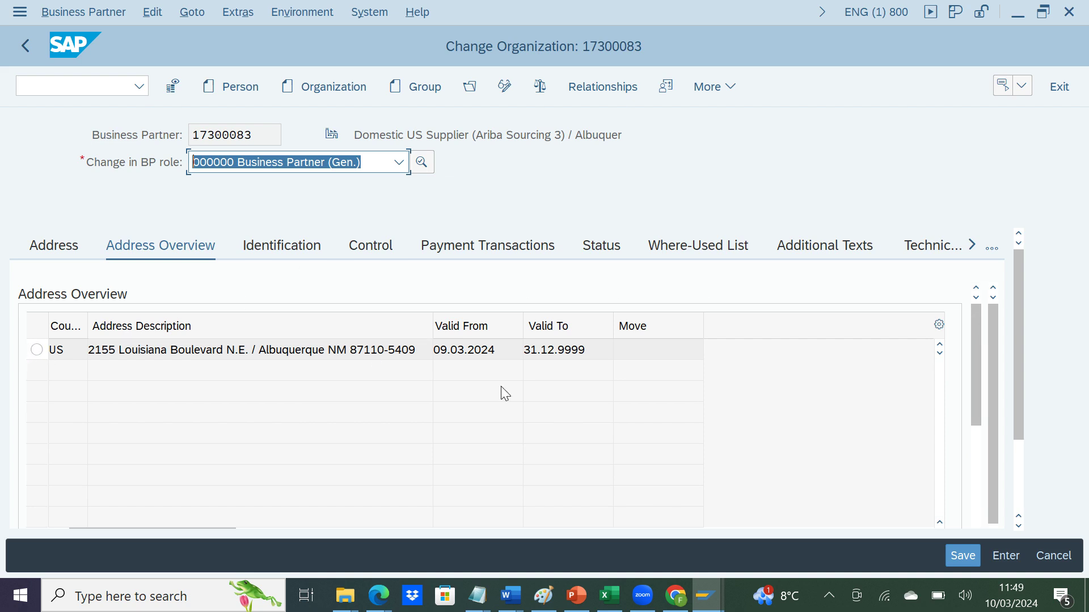
Create an additional address for the supplier with "Domestic Delivery address" as the street name.
left_click_drag(1018, 388, 1025, 460)
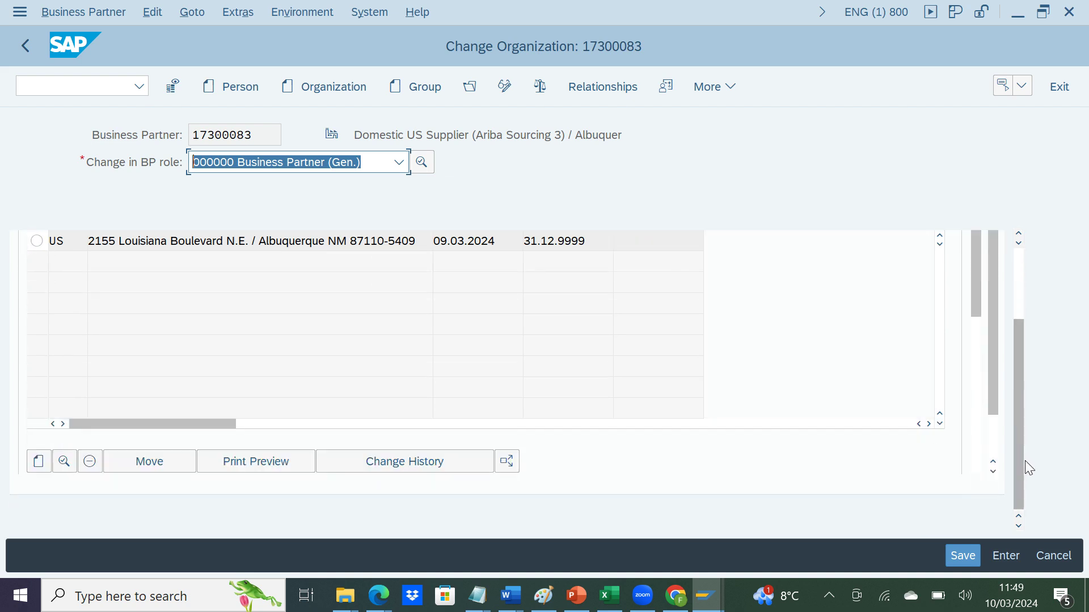
left_click(39, 463)
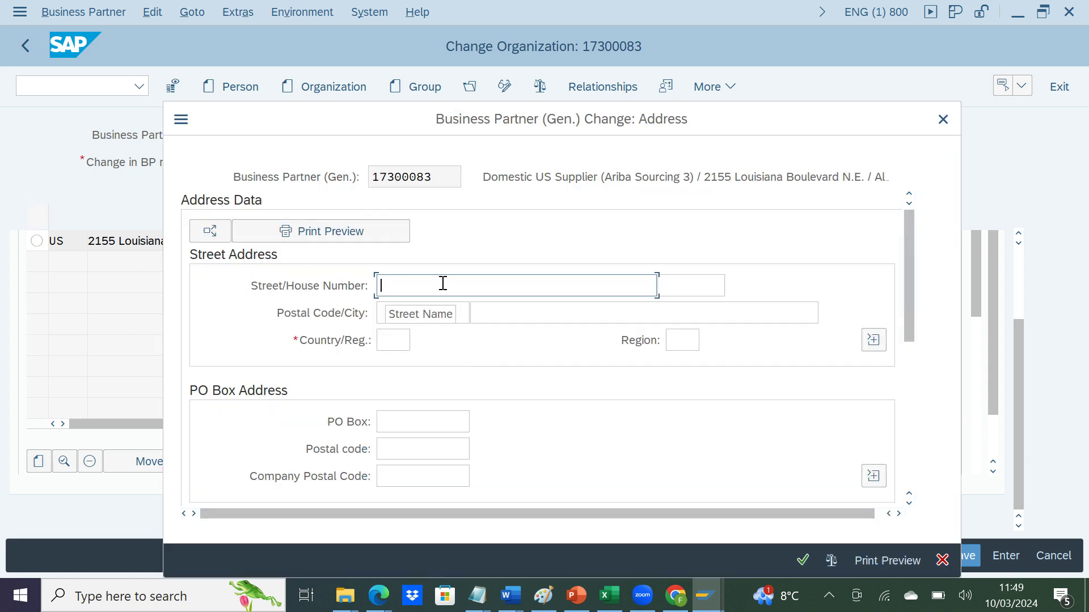
type("Delive")
key("BackSpace")
key("BackSpace")
key("BackSpace")
key("BackSpace")
key("BackSpace")
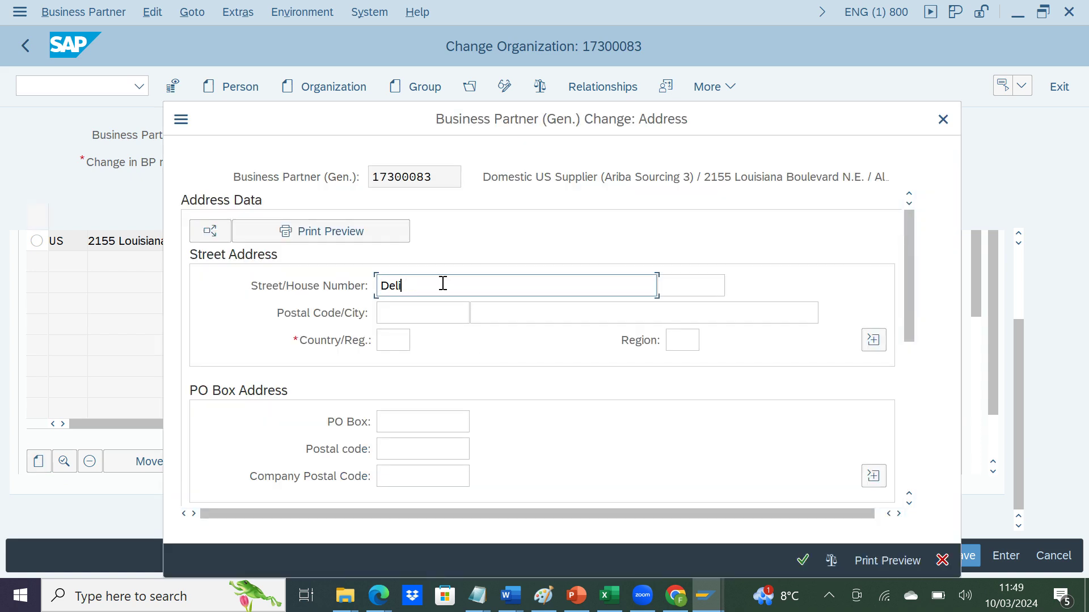
key("BackSpace")
type("Domestic Delivery address")
Set the country of the new address to US.
key("Tab")
key("Tab")
key("Tab")
key("Tab")
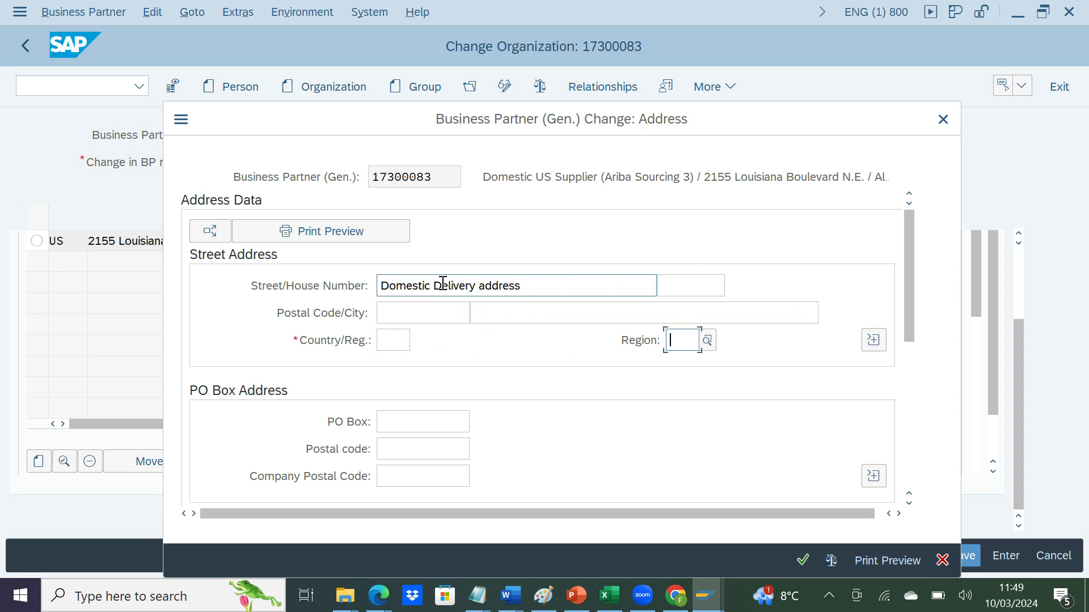
key("shift+Tab")
type("US")
Try to confirm the new address with 90909 as the PO Box postal code.
key("Tab")
key("Tab")
key("Tab")
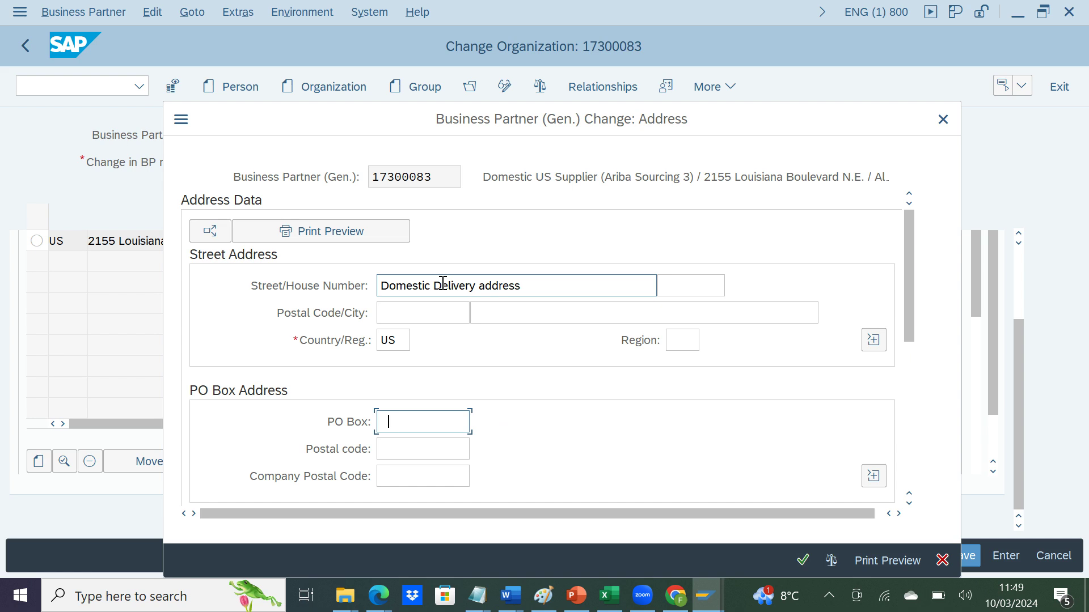
key("Tab")
key("Tab")
key("shift+Tab")
type("90909")
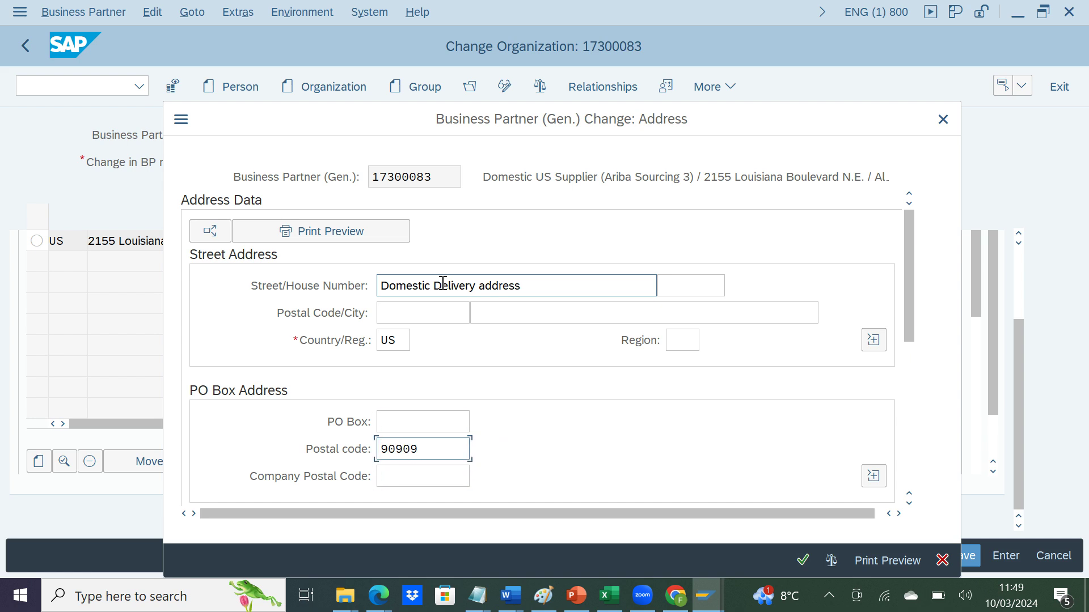
key("Return")
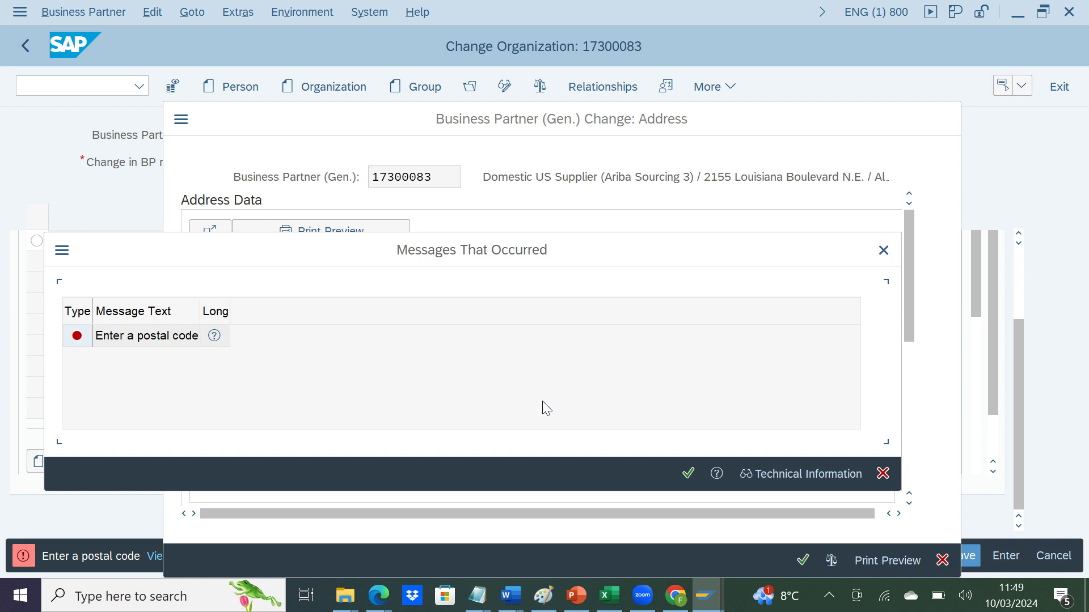
left_click(689, 474)
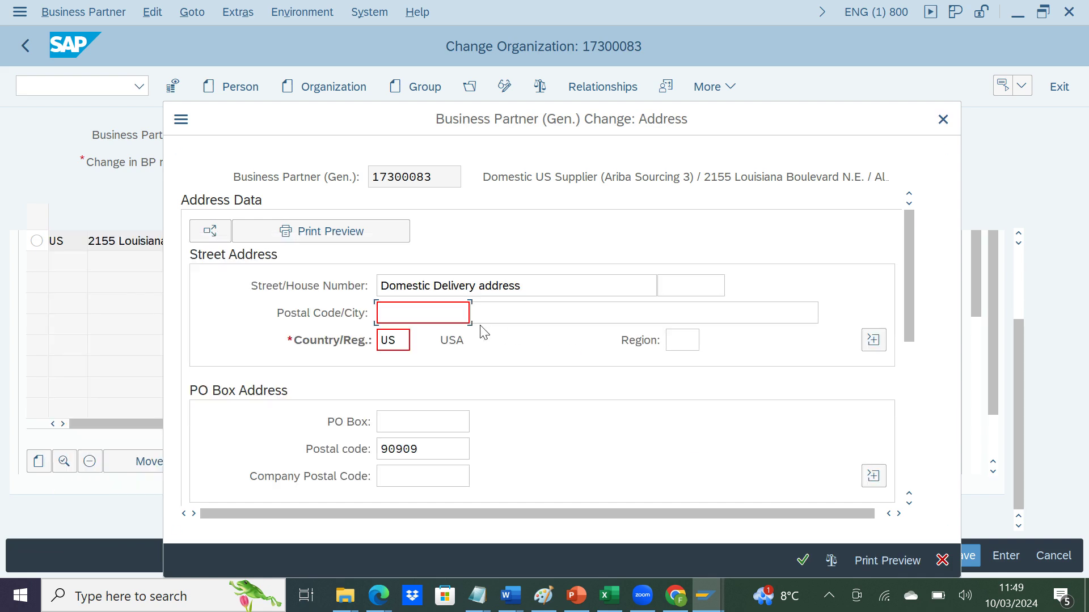
Set the street address postal code to 90300, try to confirm the address and dismiss the message.
type("90")
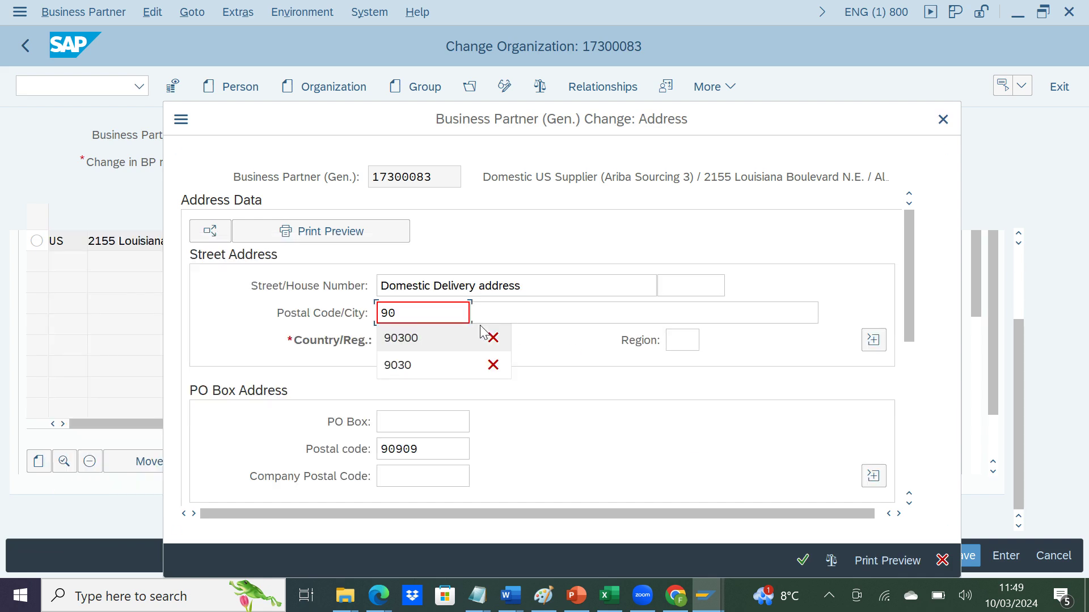
left_click(451, 339)
left_click(804, 560)
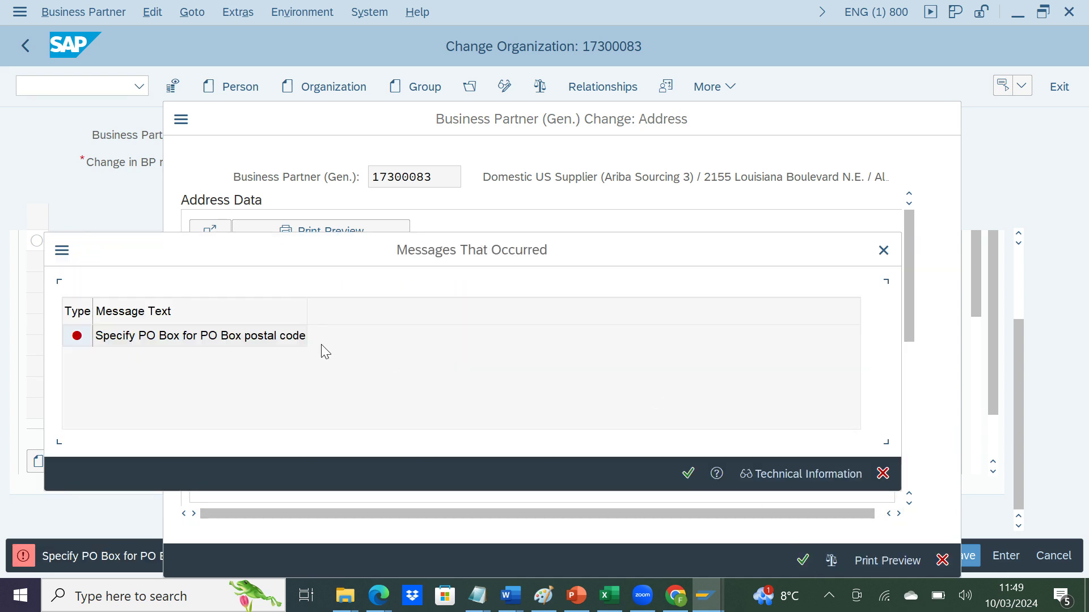
left_click(283, 338)
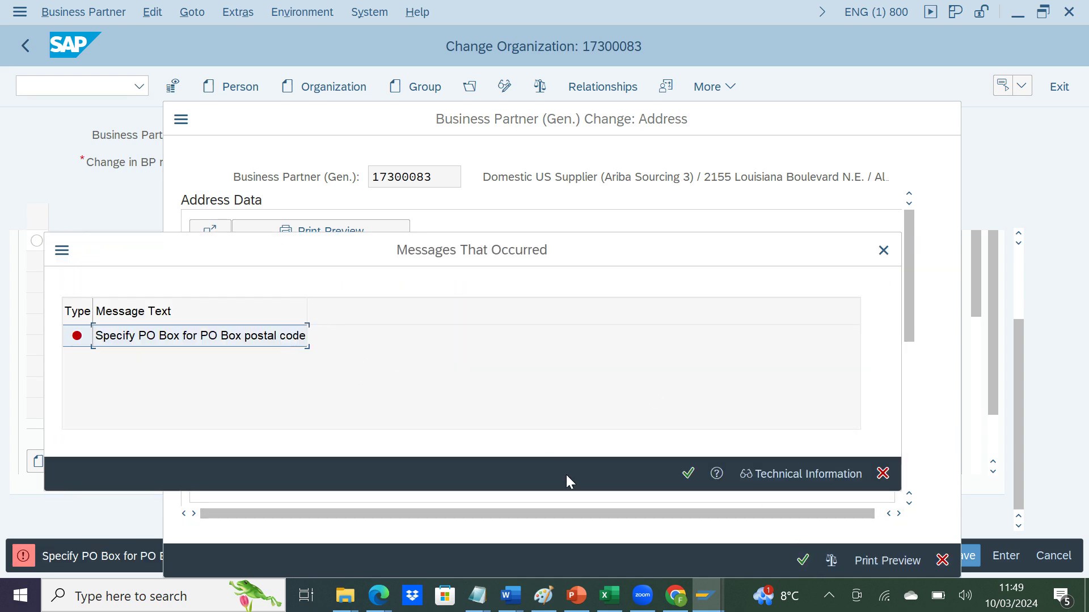
left_click(688, 474)
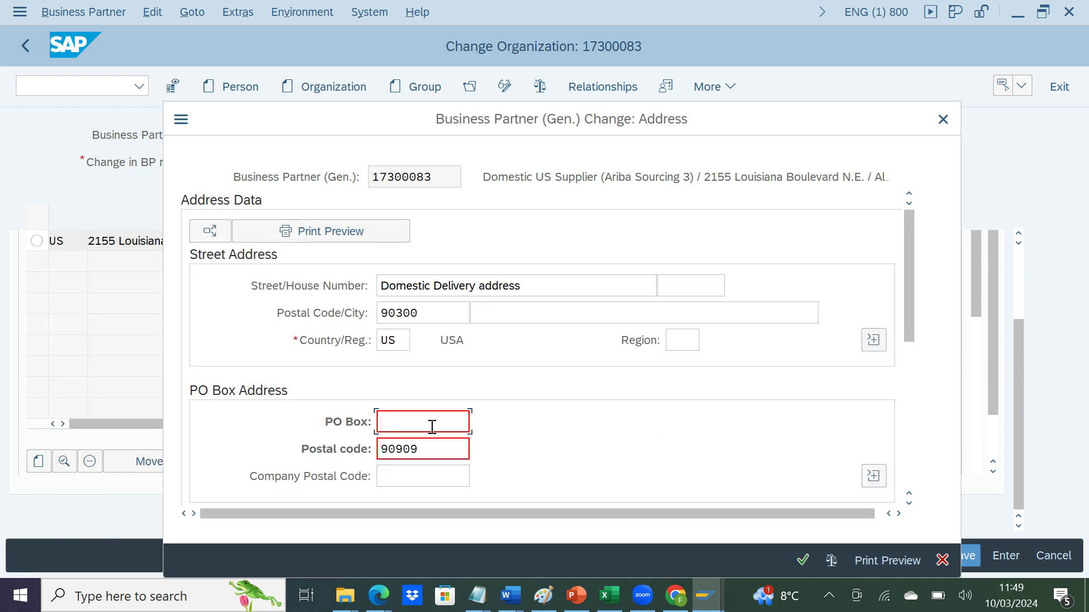
Clear the PO Box postal code, try to confirm the address again and dismiss the messages.
left_click(437, 447)
key("BackSpace")
key("BackSpace")
key("BackSpace")
key("BackSpace")
key("BackSpace")
key("Return")
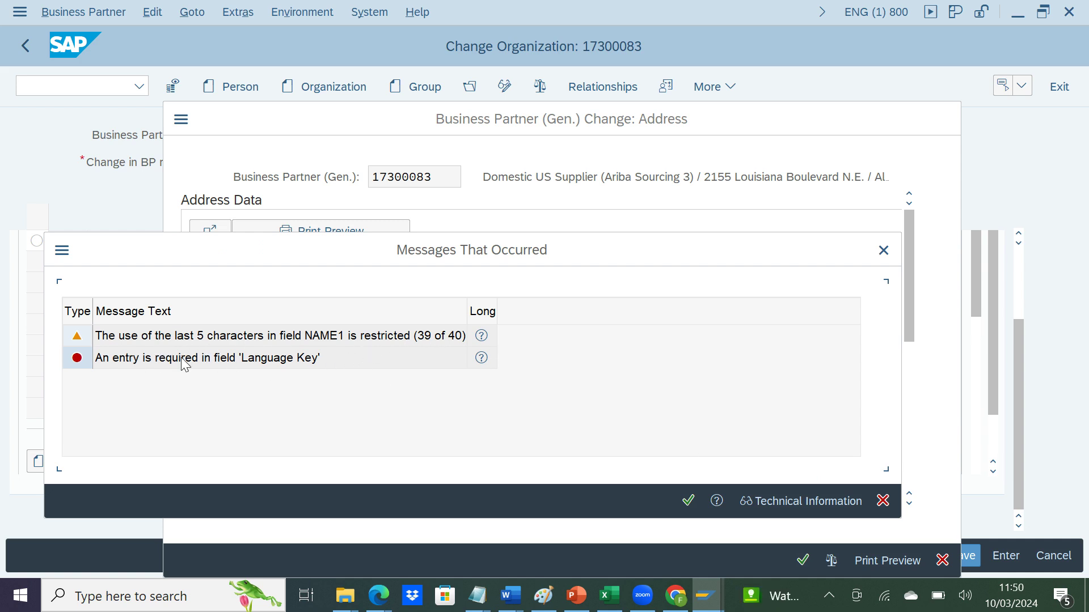
left_click(689, 501)
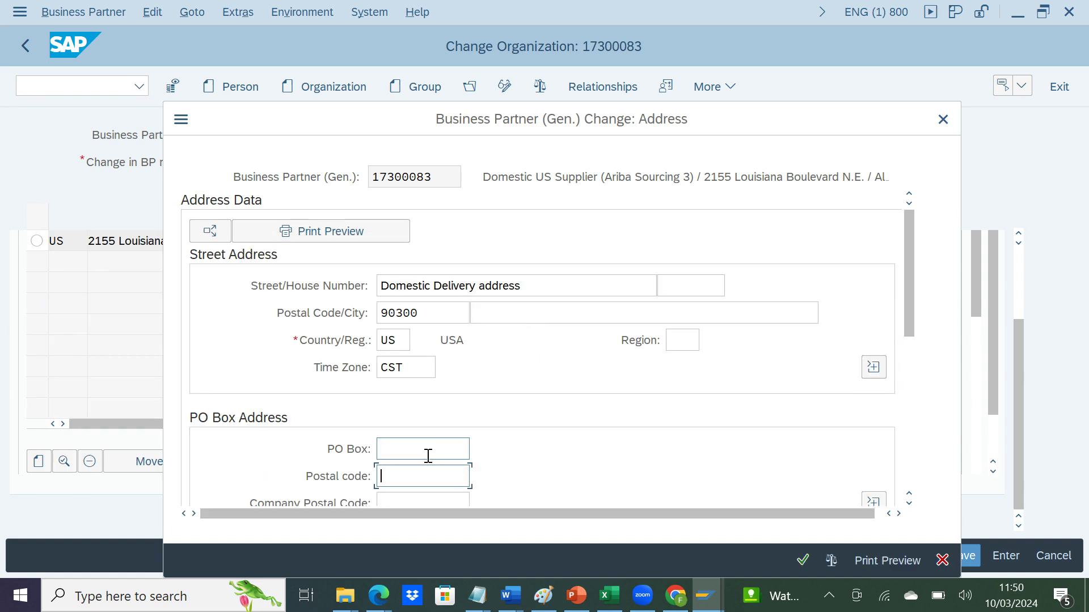
Set the new address's communication language to EN English, confirm the address and accept the message.
left_click_drag(907, 301, 917, 396)
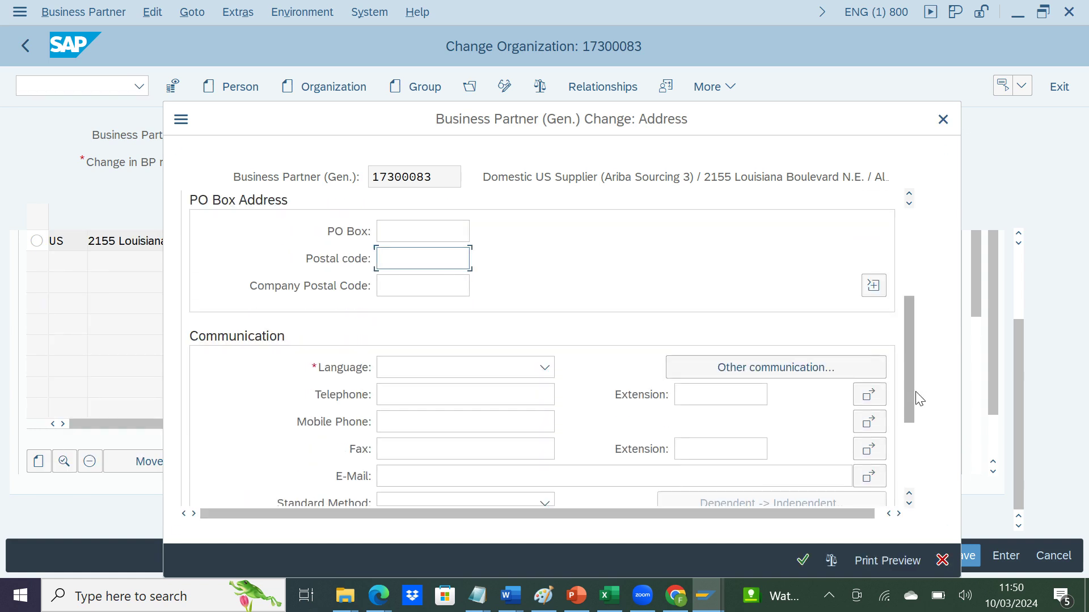
left_click(545, 368)
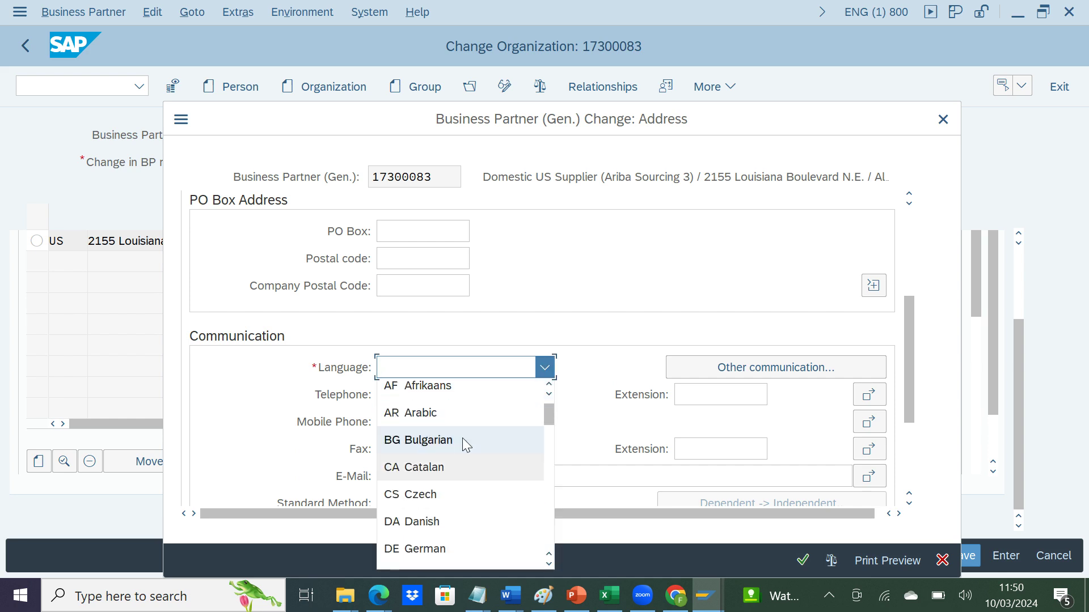
key("e")
key("n")
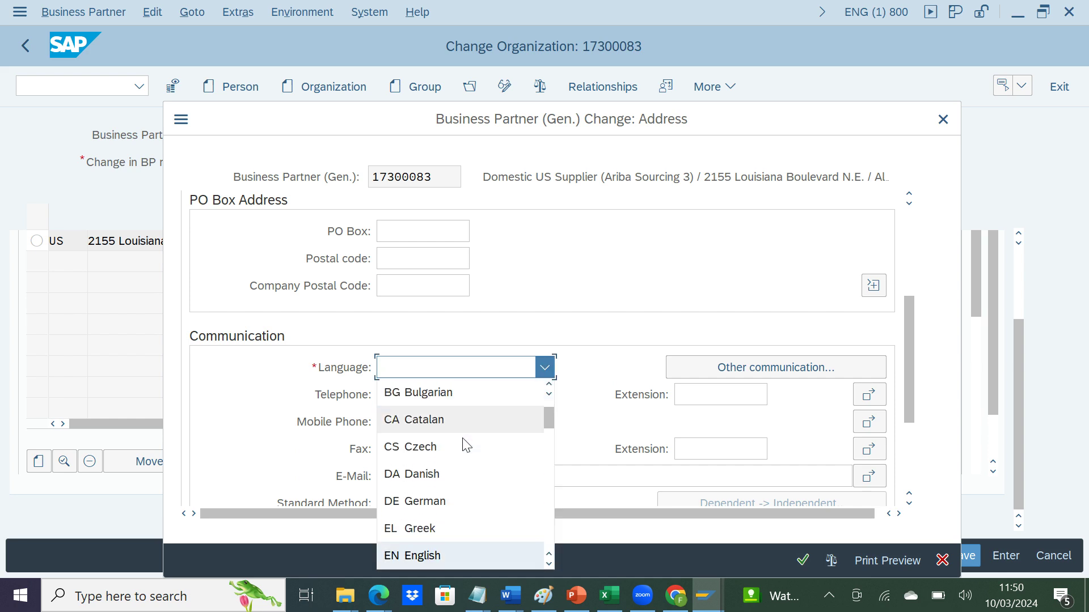
left_click_drag(549, 423, 551, 520)
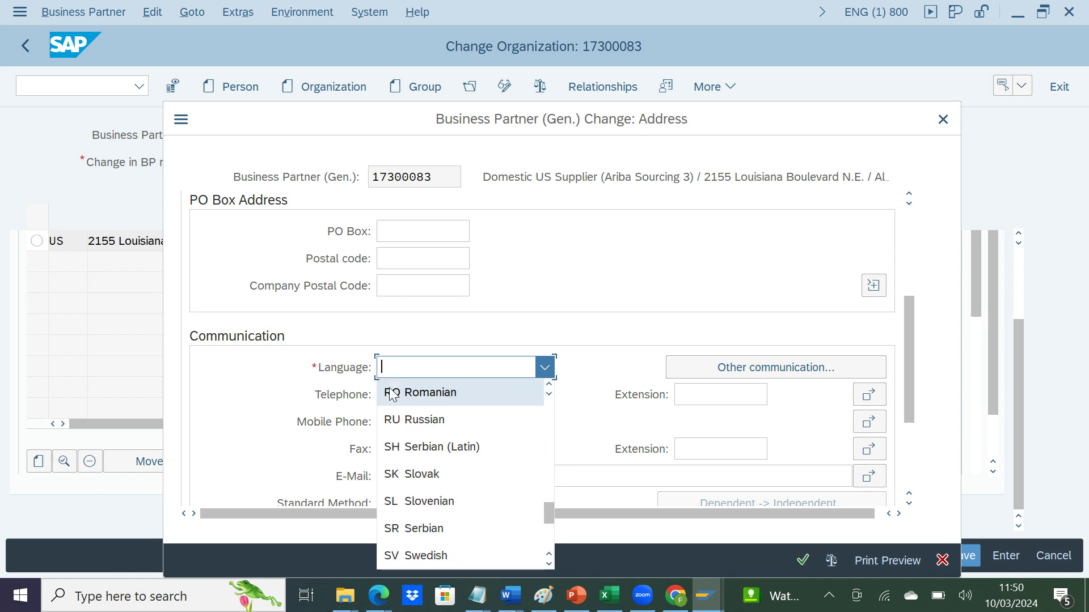
left_click_drag(551, 515, 552, 533)
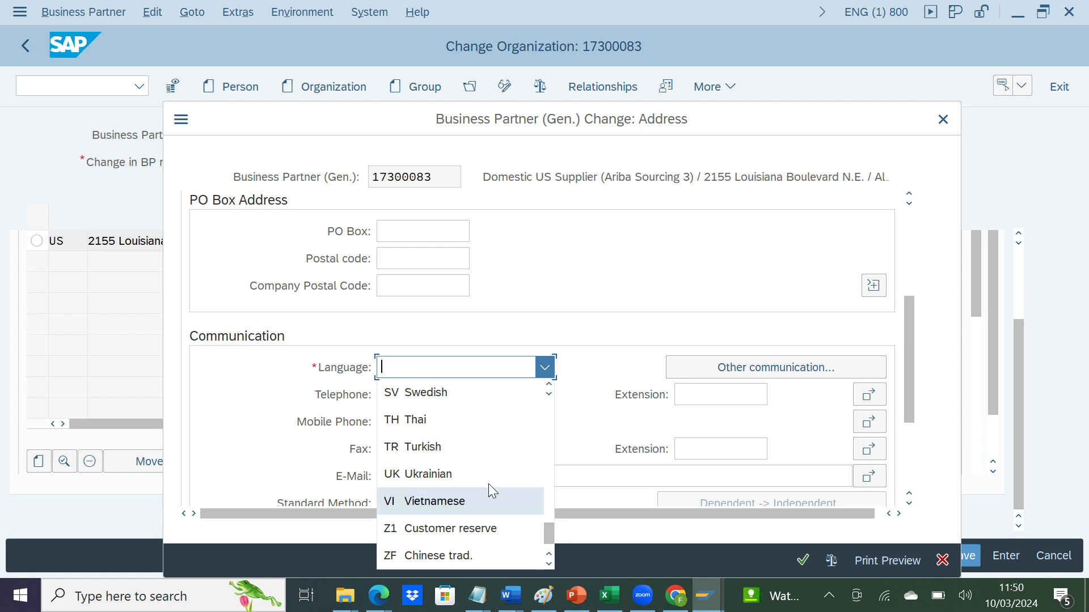
mouse_move(549, 532)
left_mouse_down()
mouse_move(546, 424)
mouse_move(539, 523)
left_mouse_up()
left_click(540, 522)
type("EN English")
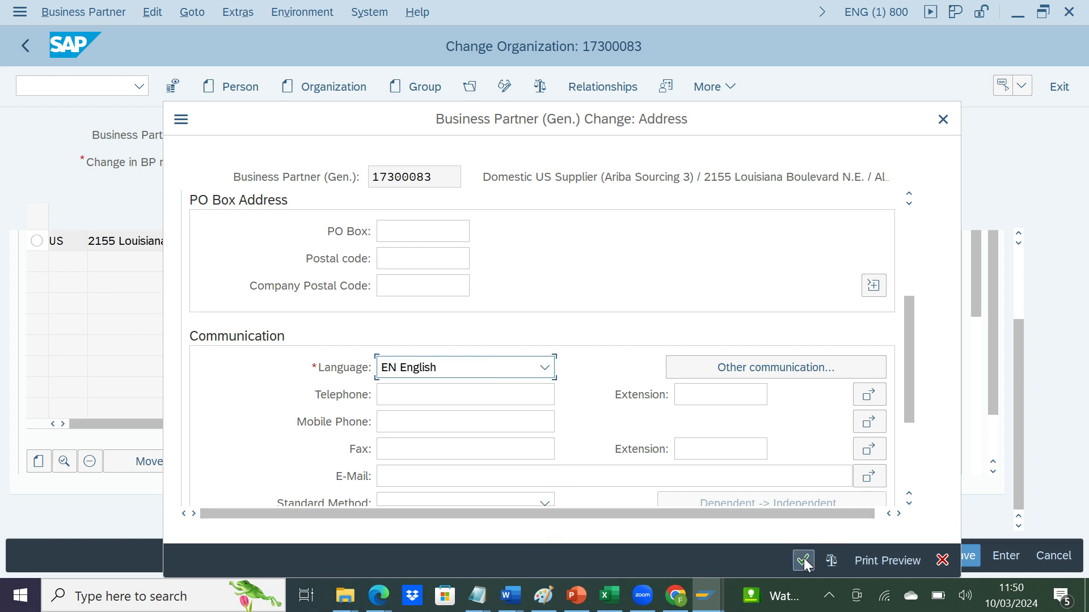
left_click(802, 561)
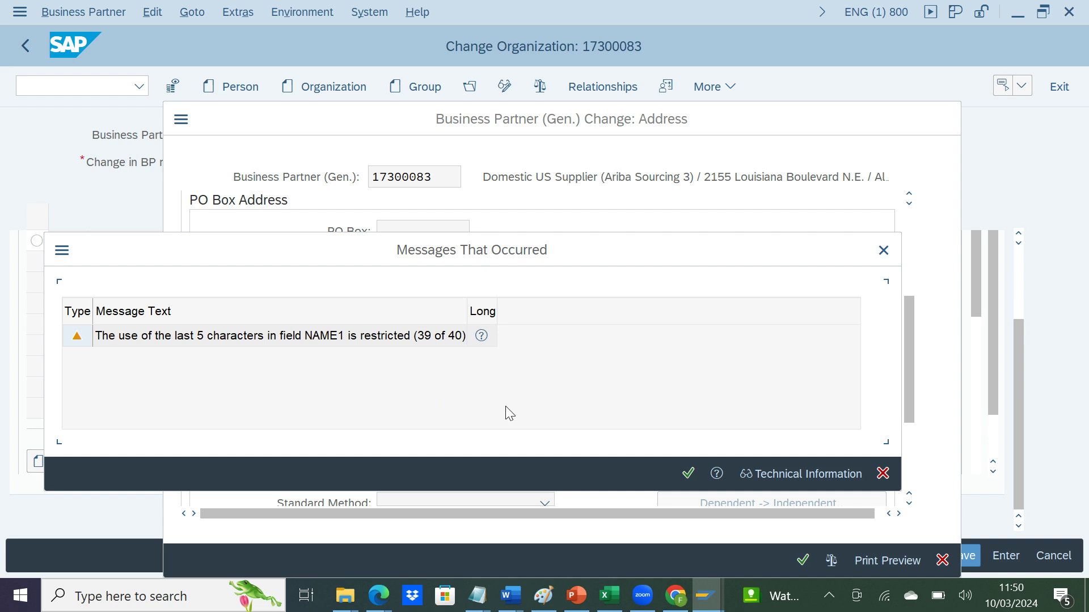
left_click(689, 475)
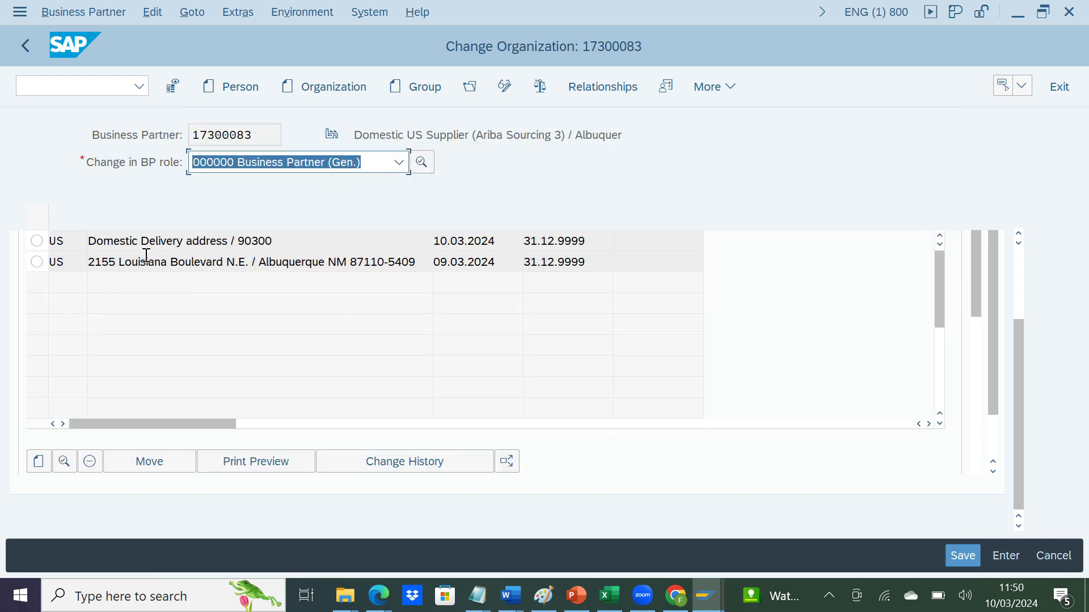
Assign the new Domestic Delivery address to the Delivery Address usage in the address usages.
left_click(37, 241)
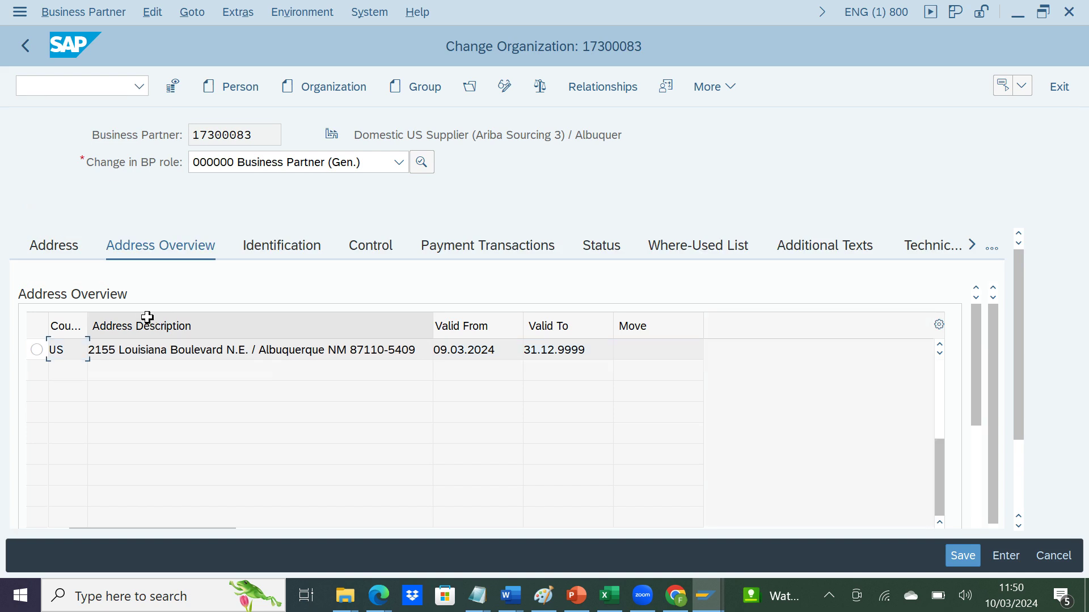
scroll(188, 406, "down", 5)
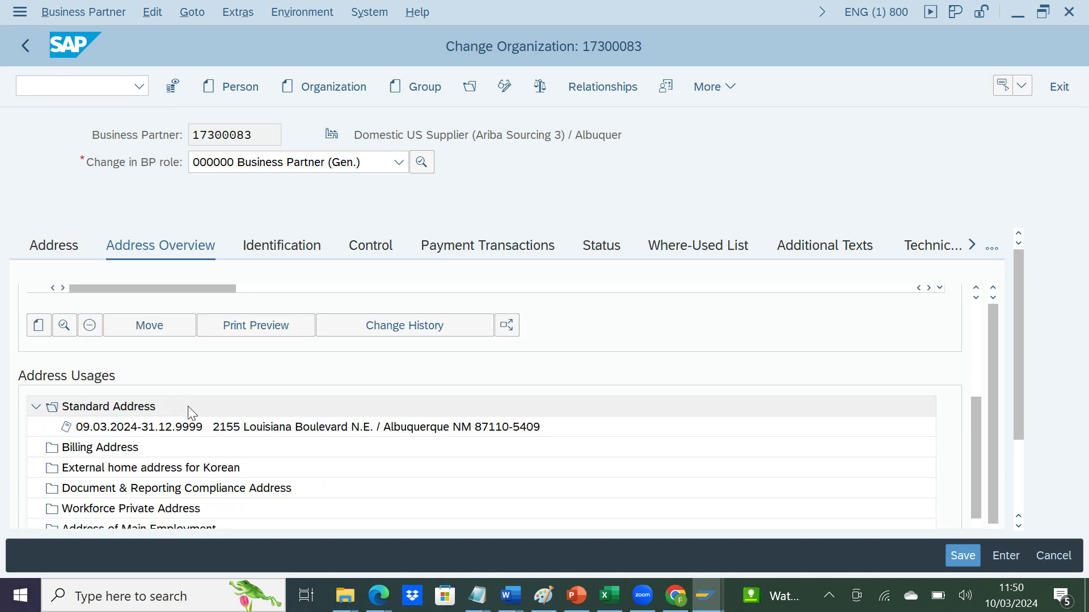
left_click_drag(1017, 396, 1020, 440)
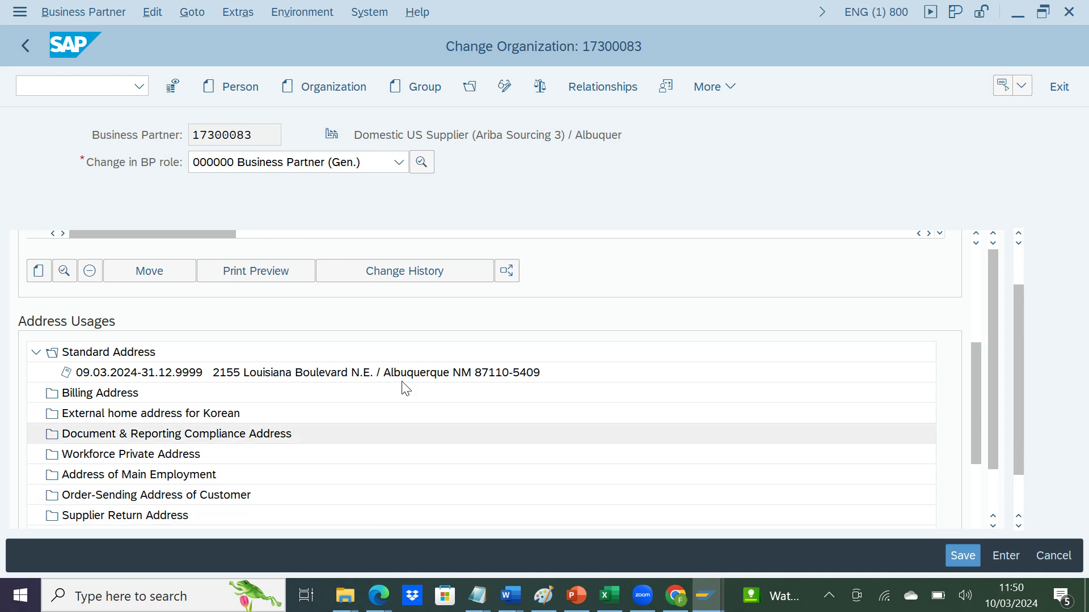
left_click_drag(975, 443, 977, 494)
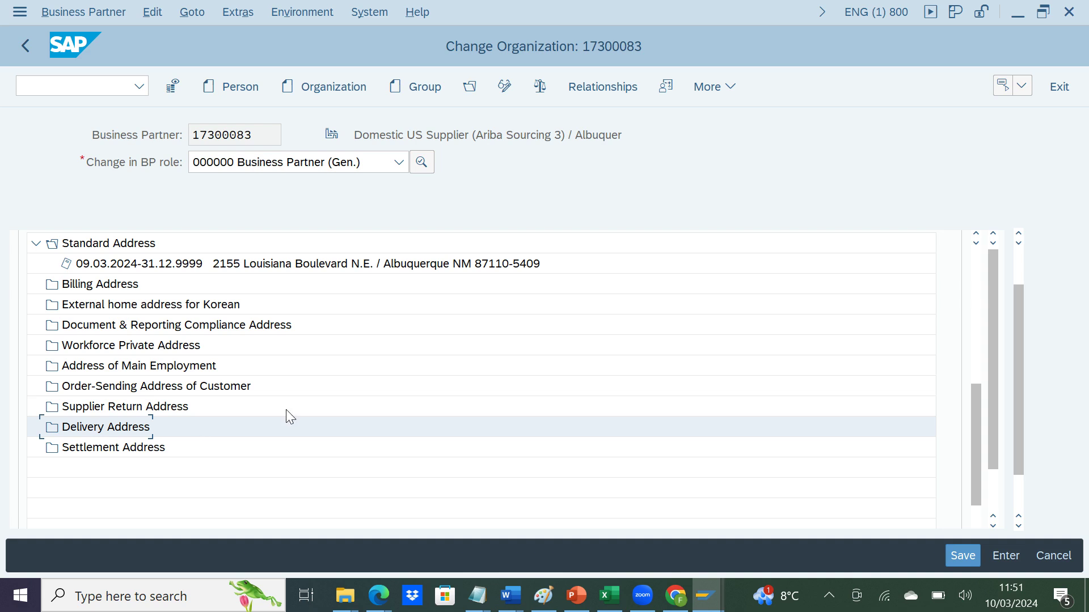
double_click(80, 430)
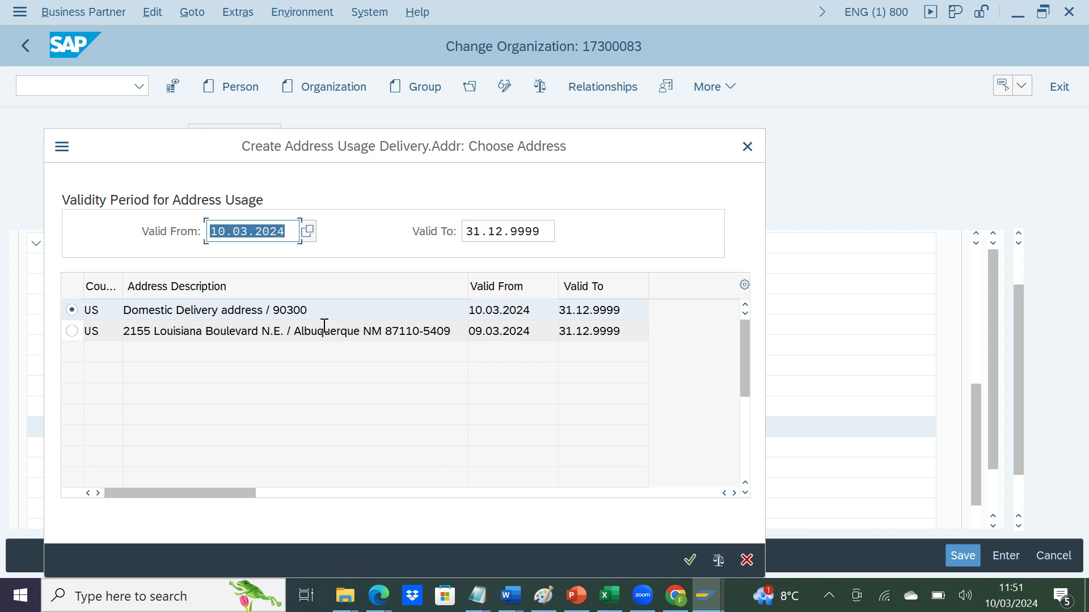
left_click(690, 560)
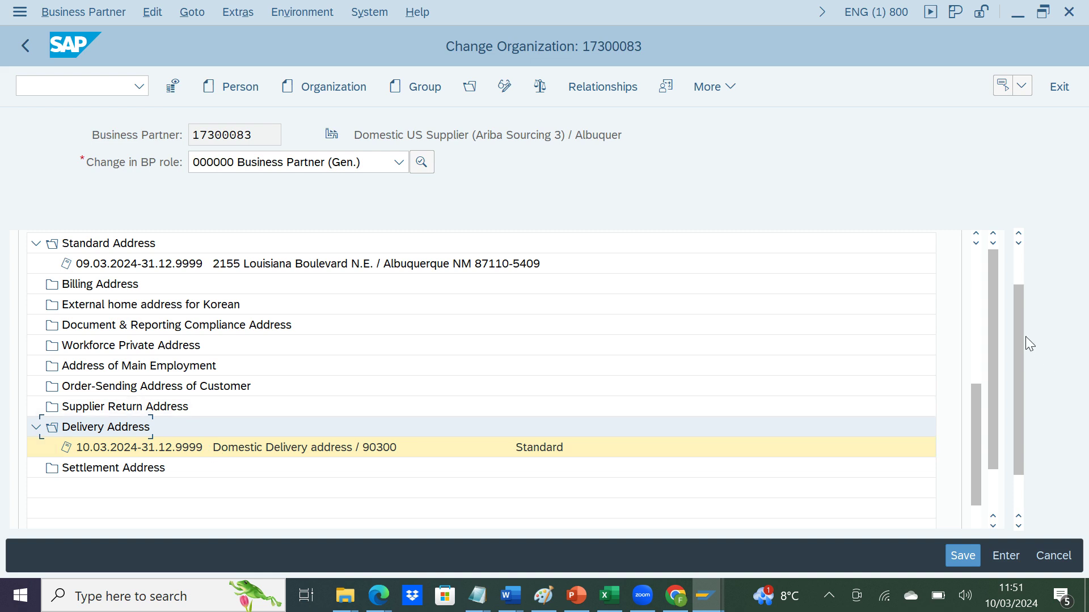
In the partner's identification data, set the ID type of the first identification numbers row to BKK100, Creditor Identification Number.
scroll(1019, 318, "up", 1)
scroll(1019, 292, "up", 2)
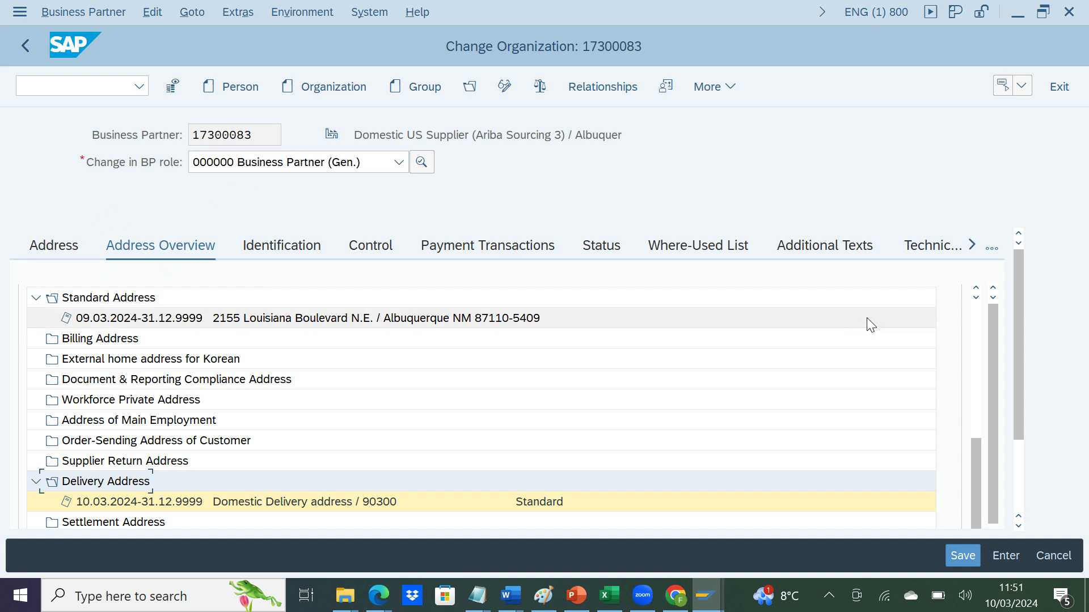
left_click(301, 251)
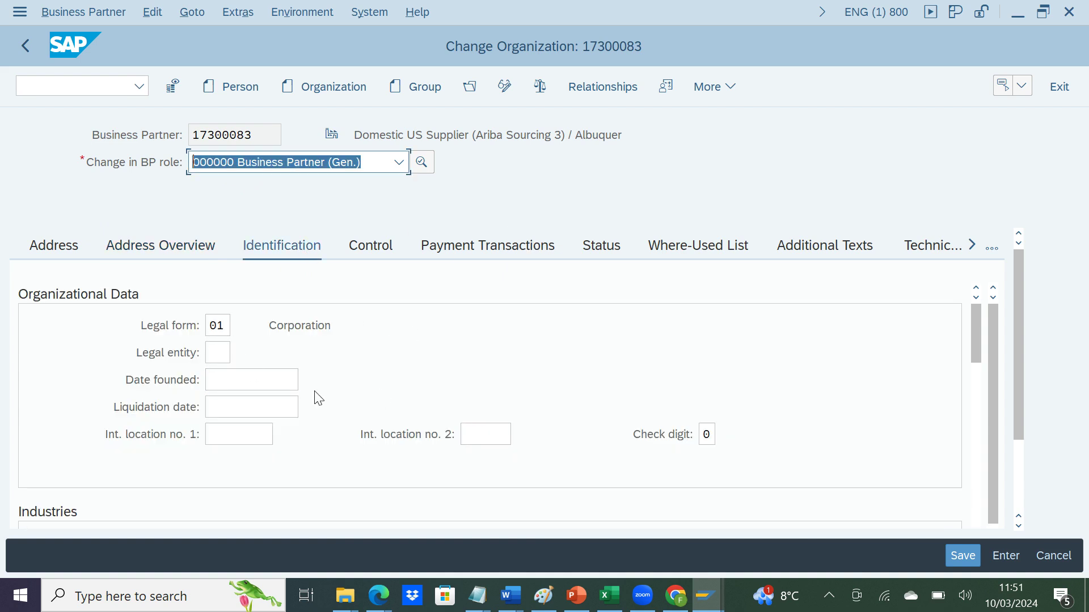
left_click_drag(975, 342, 978, 411)
left_click(85, 487)
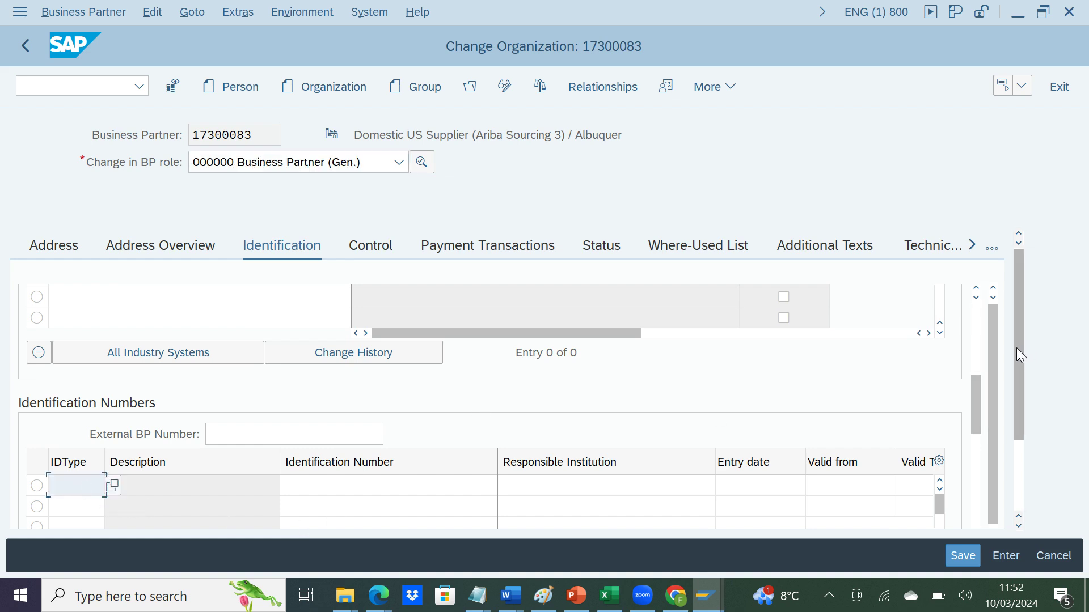
left_click_drag(1017, 349, 1017, 372)
left_click(112, 458)
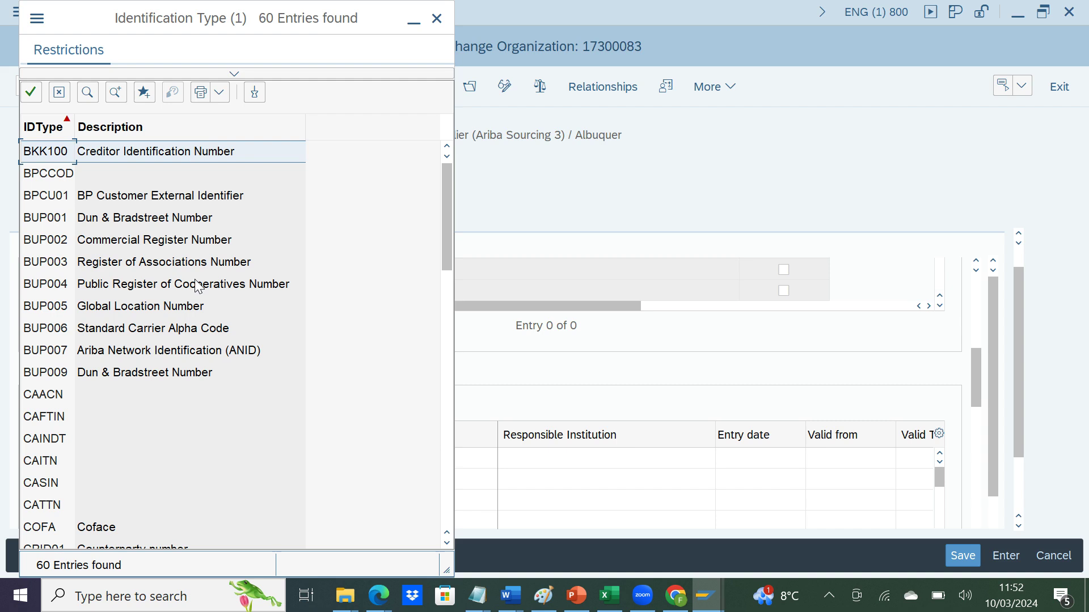
double_click(203, 152)
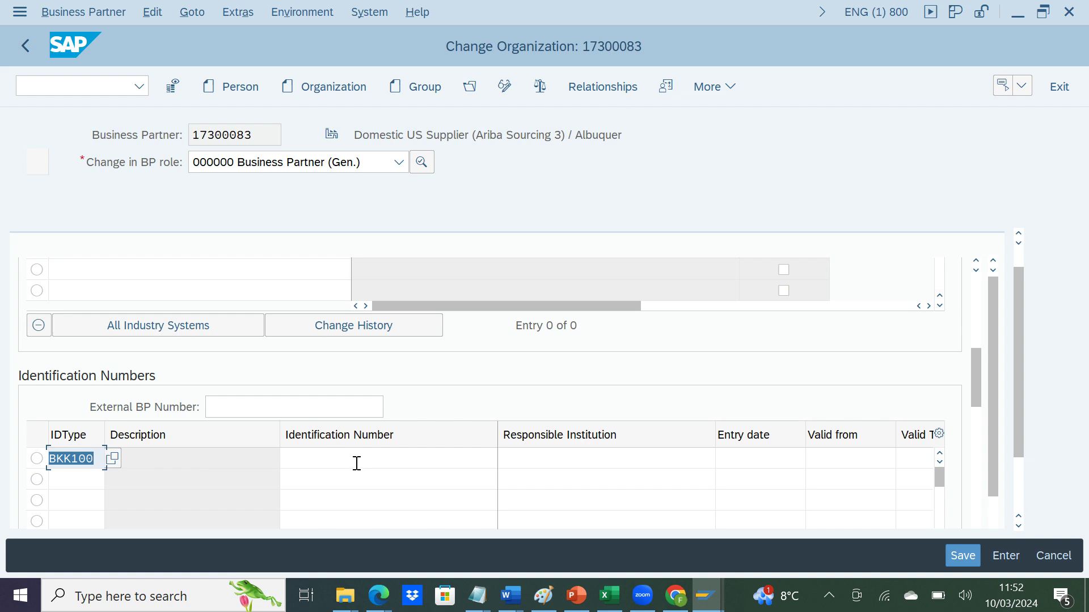
key("Return")
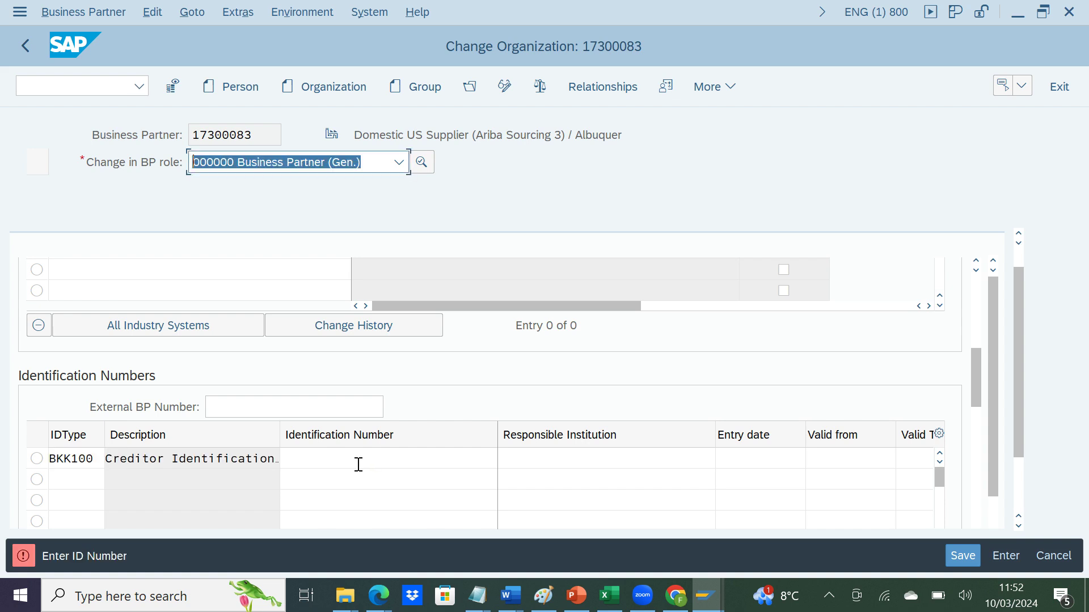
Try to confirm several different values as the creditor identification number, clearing the last one.
left_click(312, 457)
type("9090909")
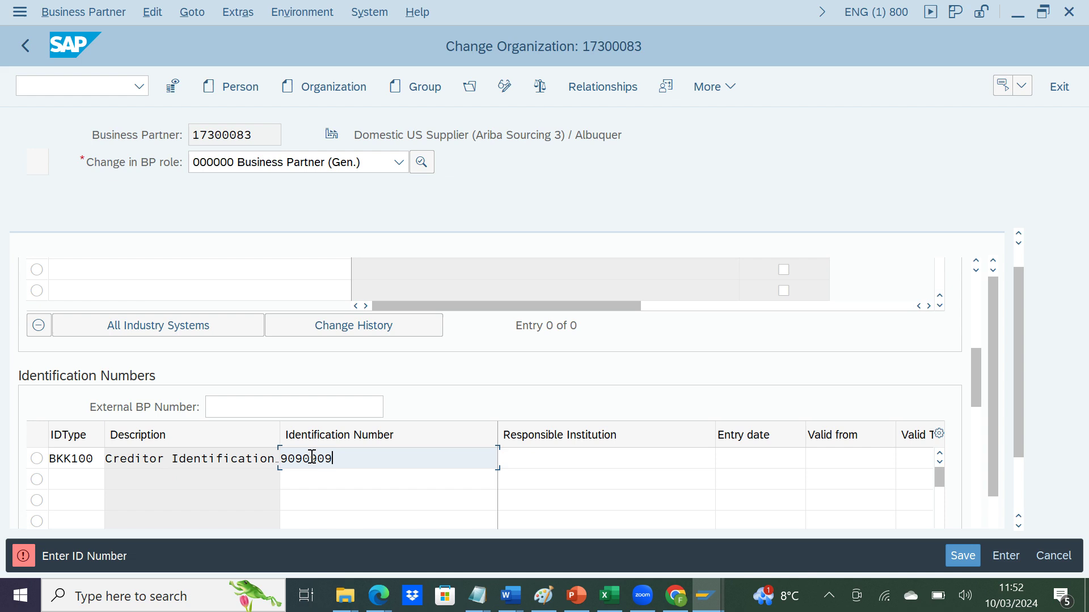
key("Return")
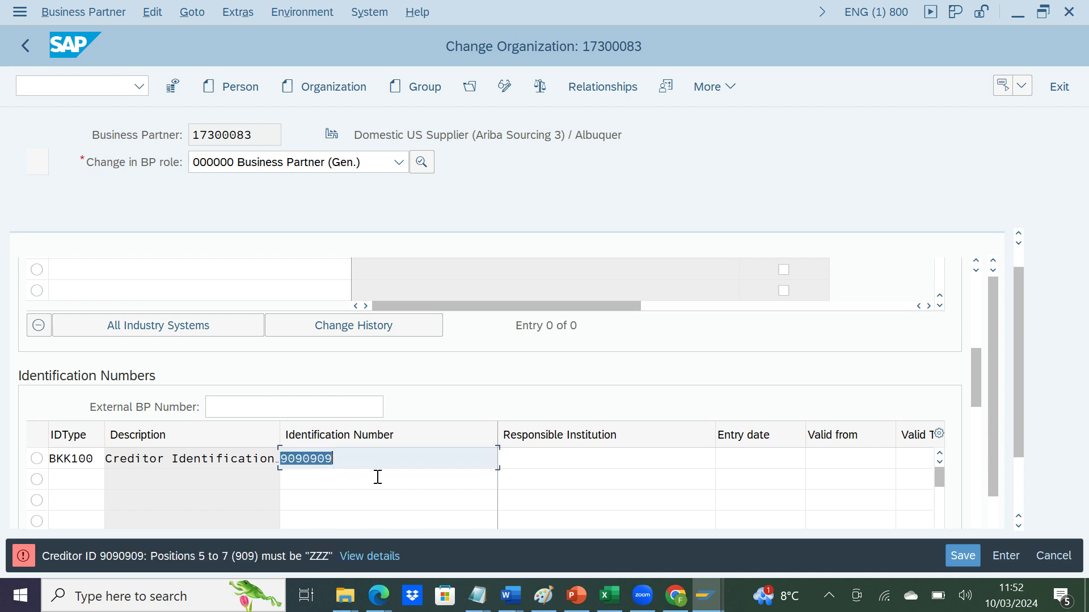
key("BackSpace")
type("aa222")
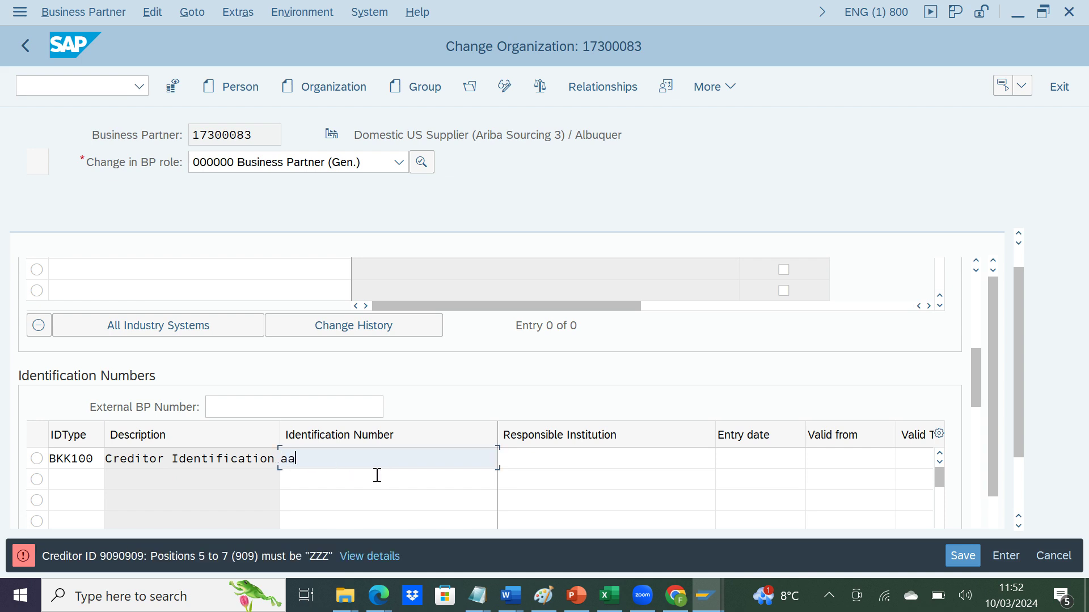
key("Return")
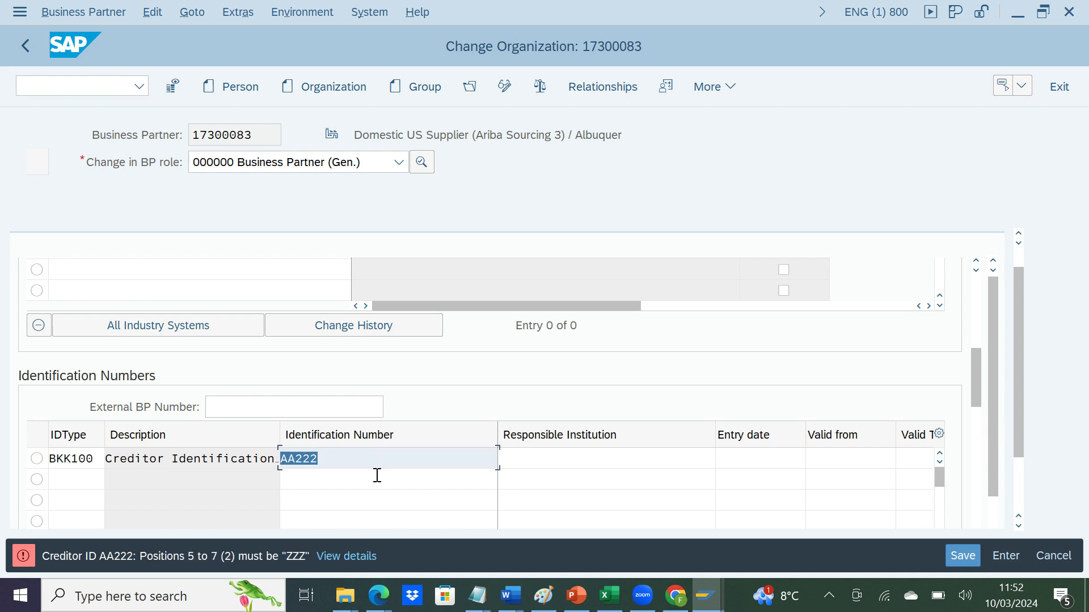
type("aaa")
key("Return")
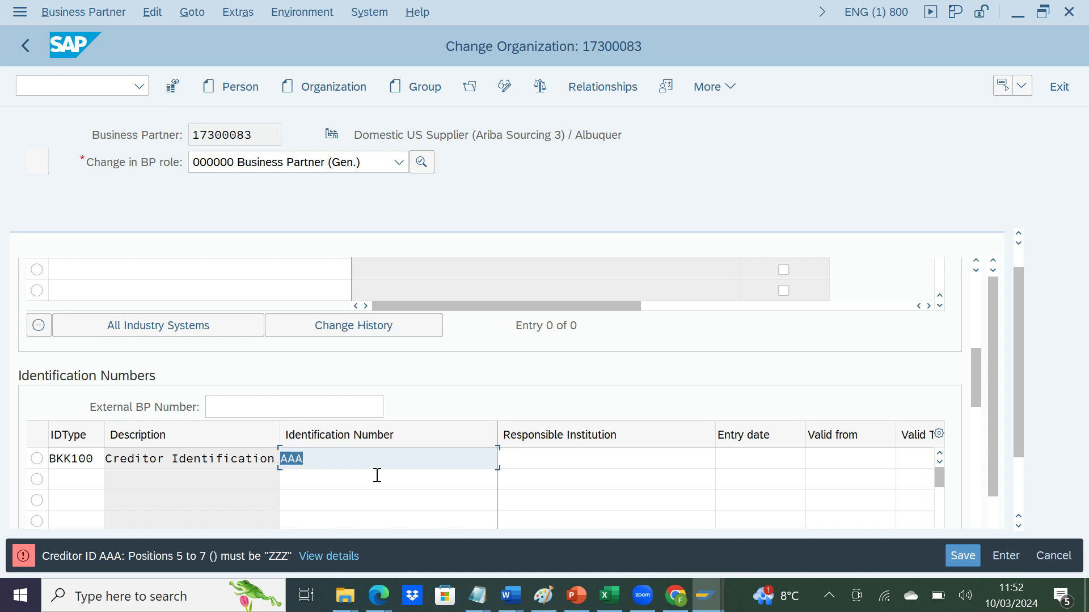
left_click(374, 466)
type("aazzz")
key("Return")
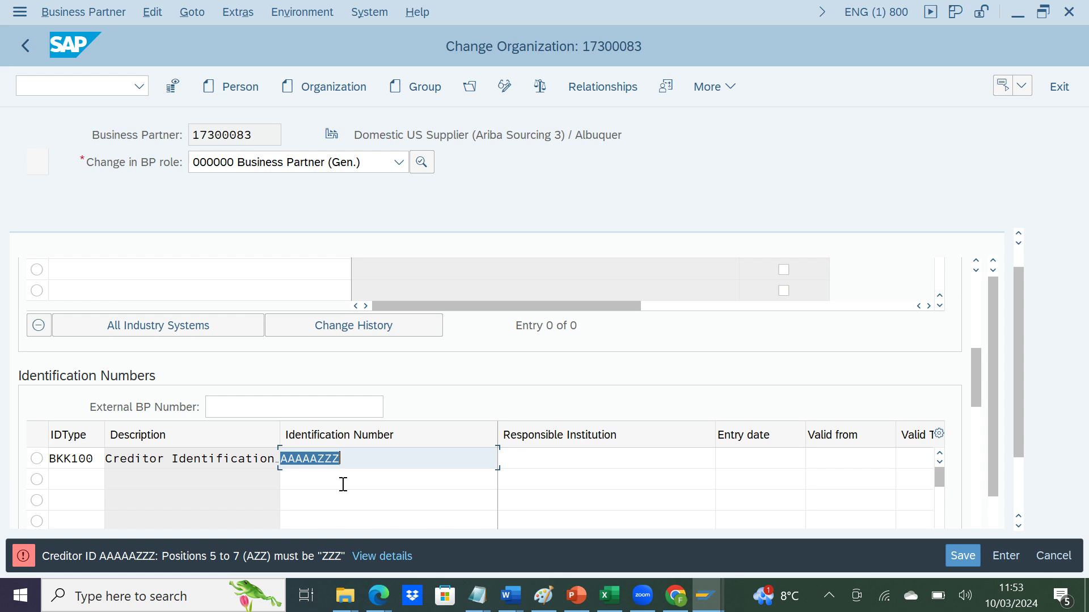
key("BackSpace")
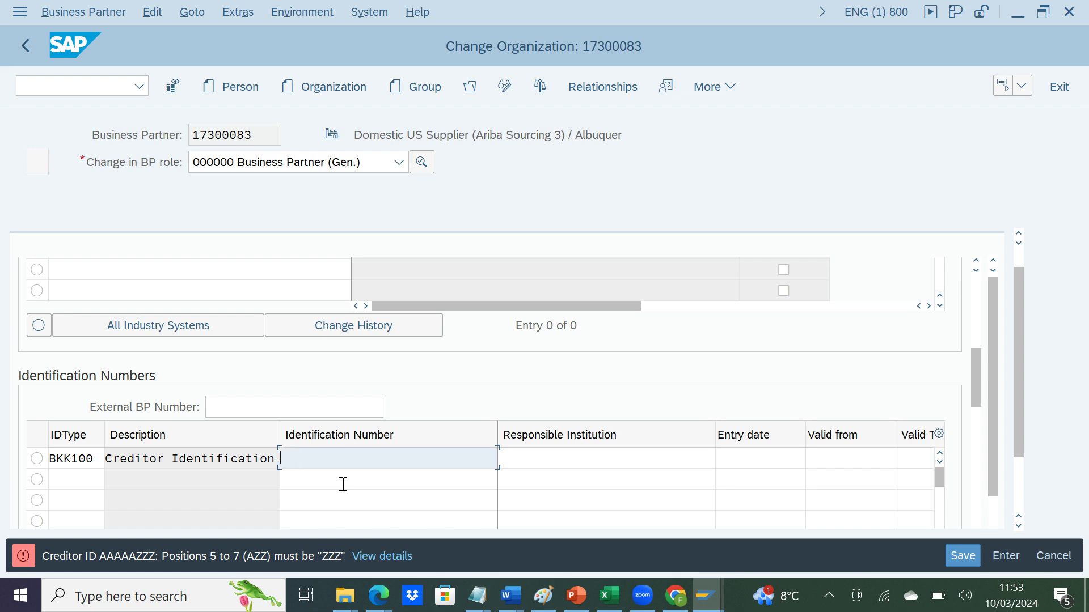
Change the row's ID type to BUP009, Dun & Bradstreet Number, and enter and confirm its identification number.
left_click(94, 468)
left_click(112, 476)
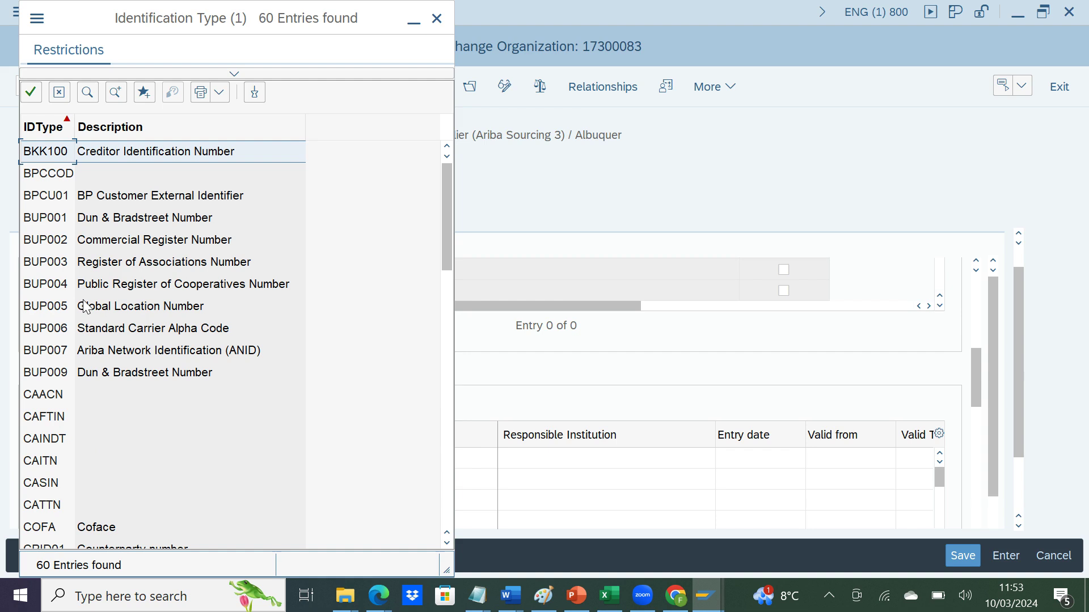
double_click(57, 372)
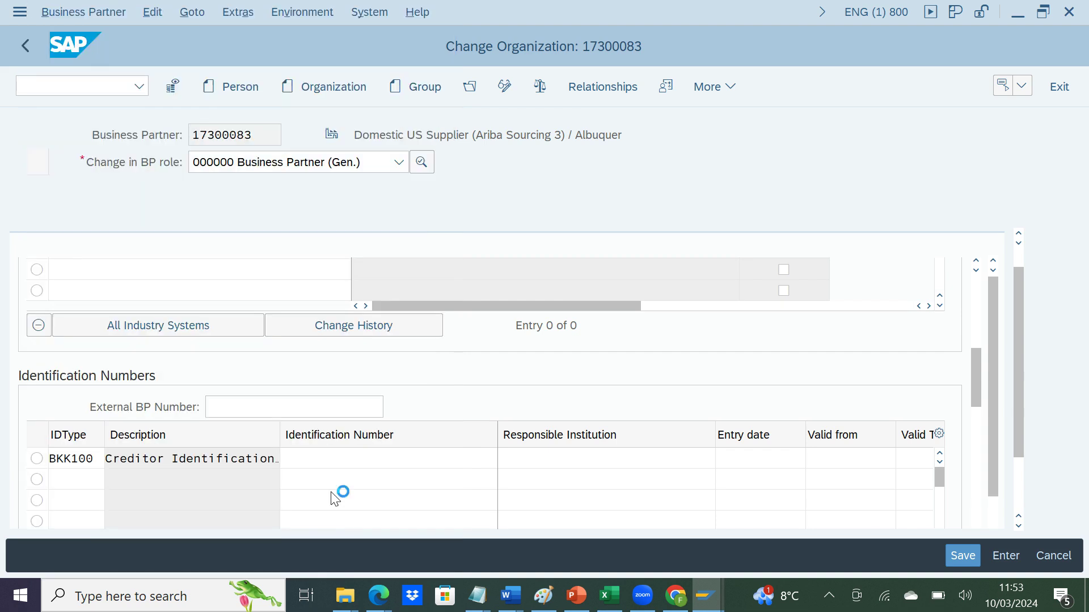
left_click(344, 464)
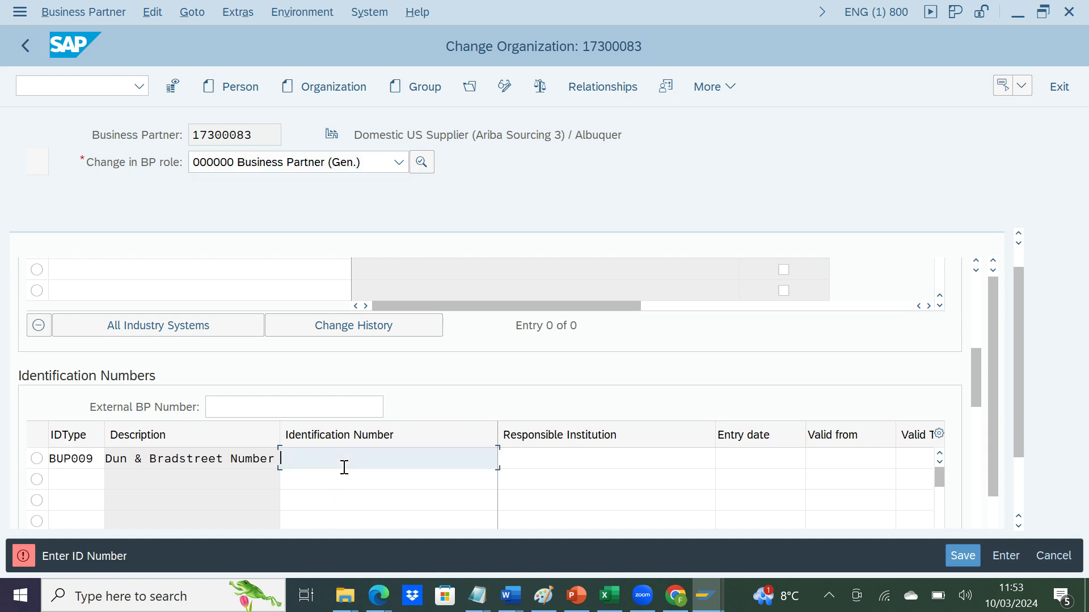
type("FM0221")
key("Return")
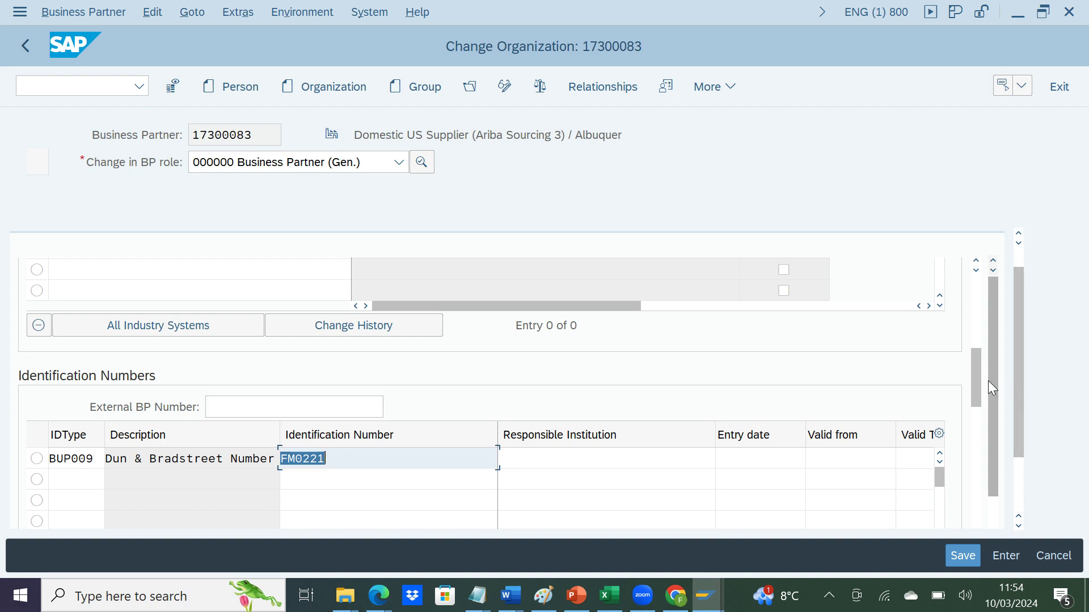
Display the list of available legal forms for the organization.
left_click_drag(974, 382, 978, 339)
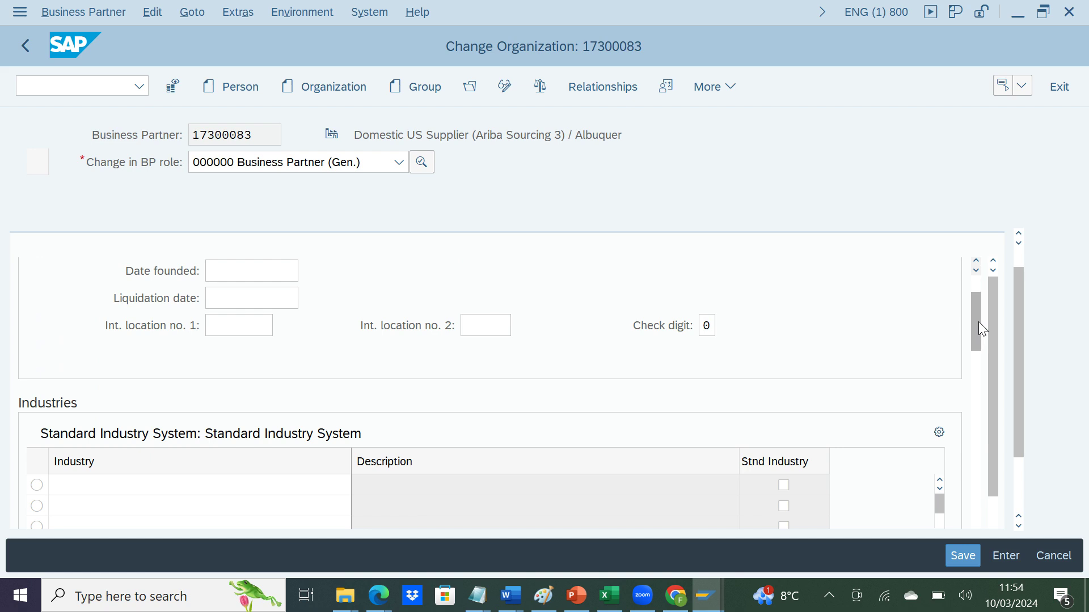
left_click_drag(978, 321, 975, 296)
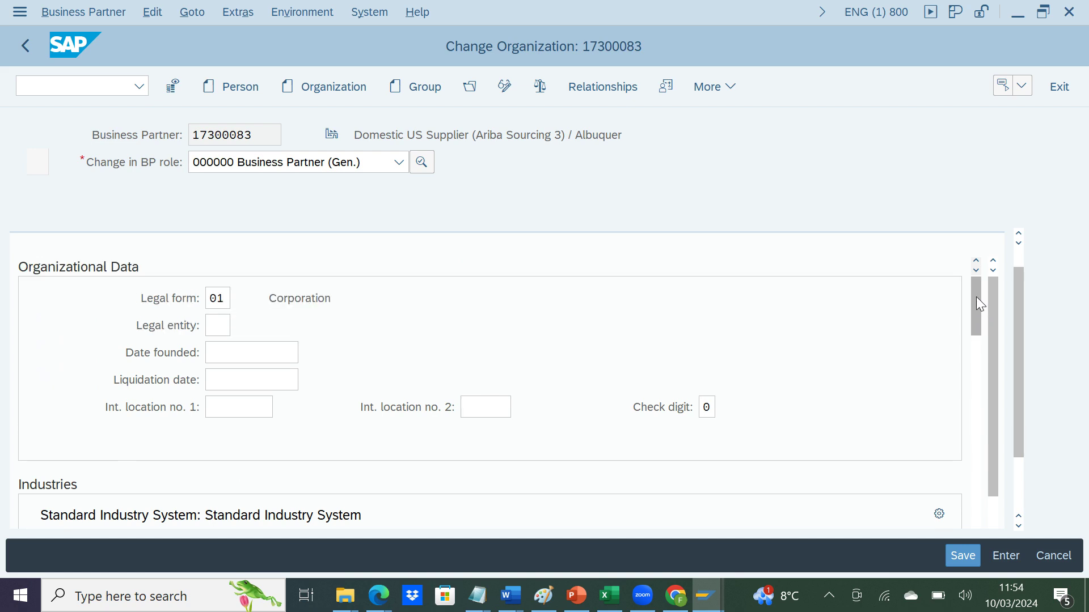
left_click(220, 299)
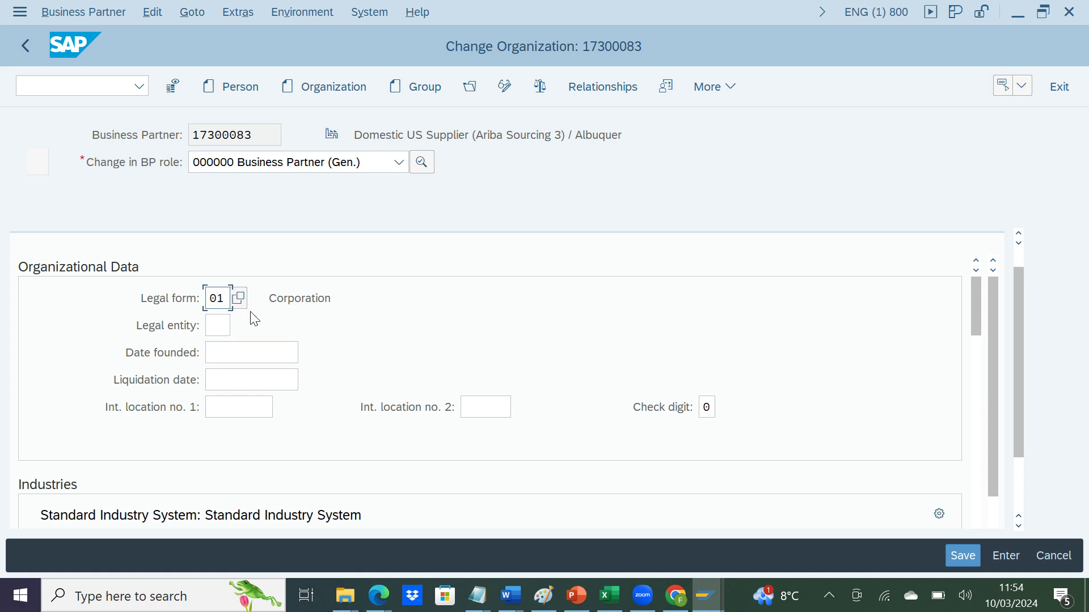
left_click(241, 304)
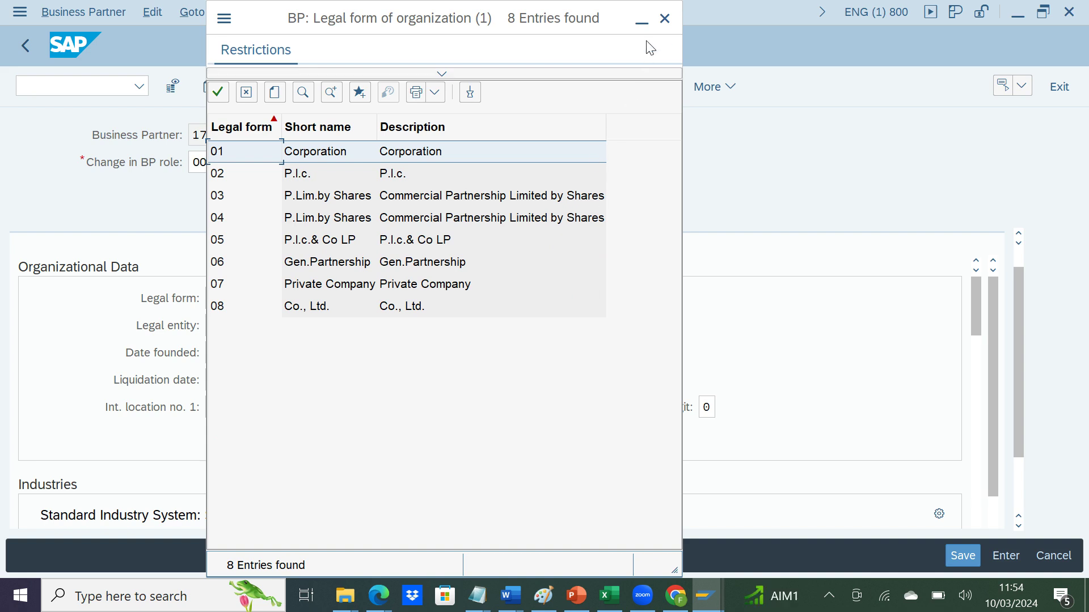
Set the organization's legal form to 07, Private Company, and look over the Industries section.
left_click(317, 284)
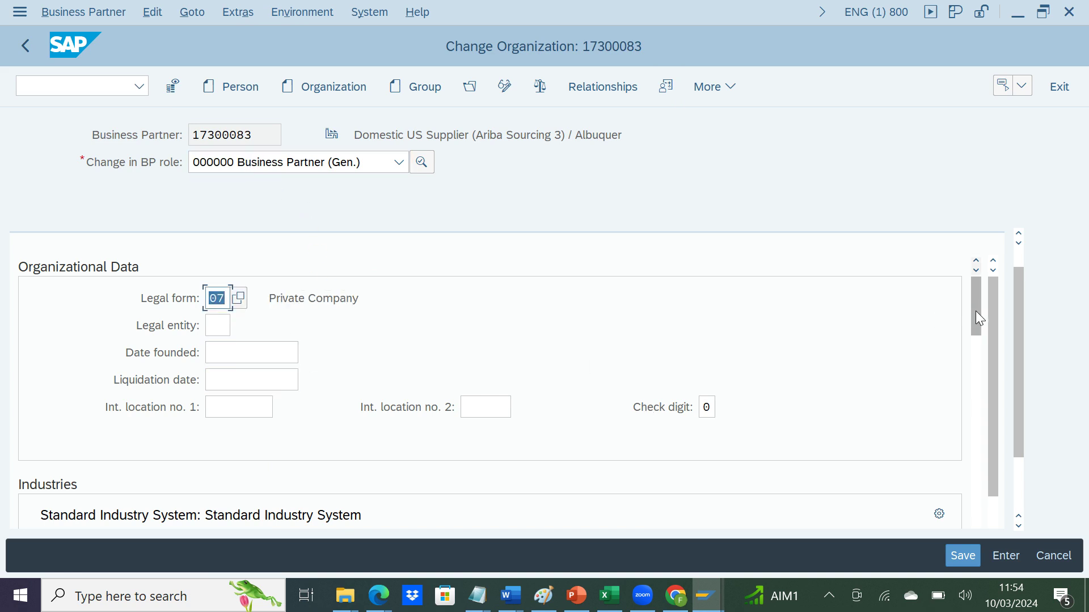
left_click_drag(975, 312, 977, 342)
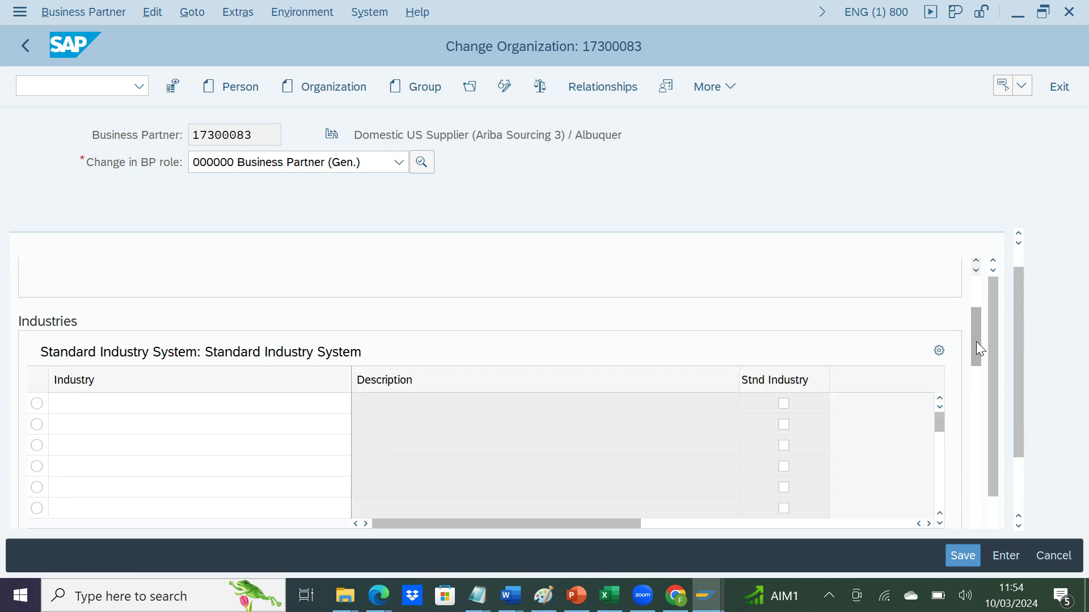
left_click_drag(976, 342, 1018, 274)
In the partner's control parameters, examine the available authorization groups without choosing one.
left_click(369, 252)
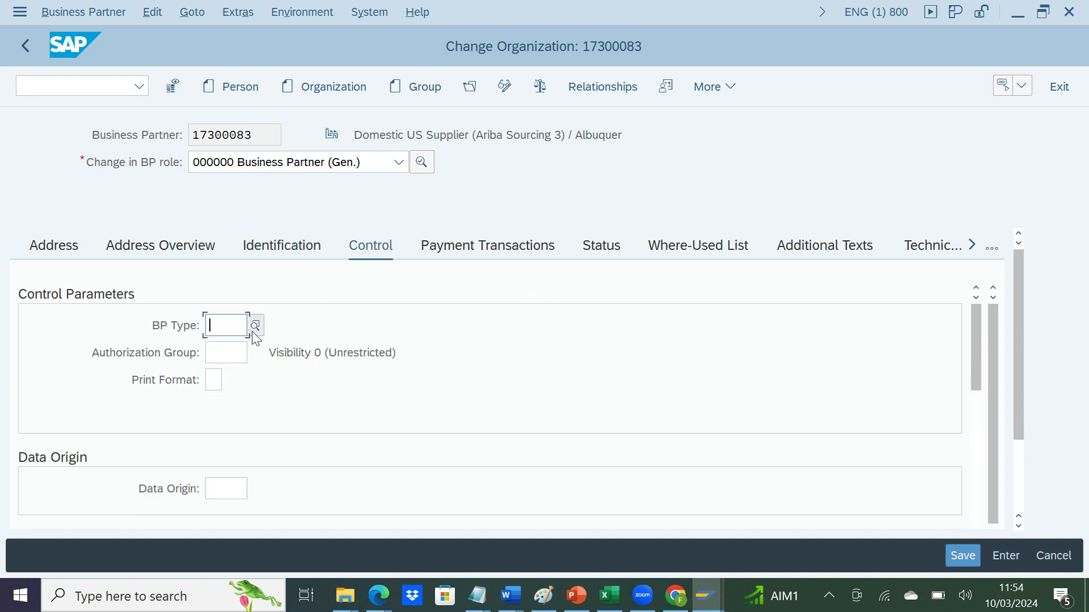
left_click(231, 352)
left_click(256, 353)
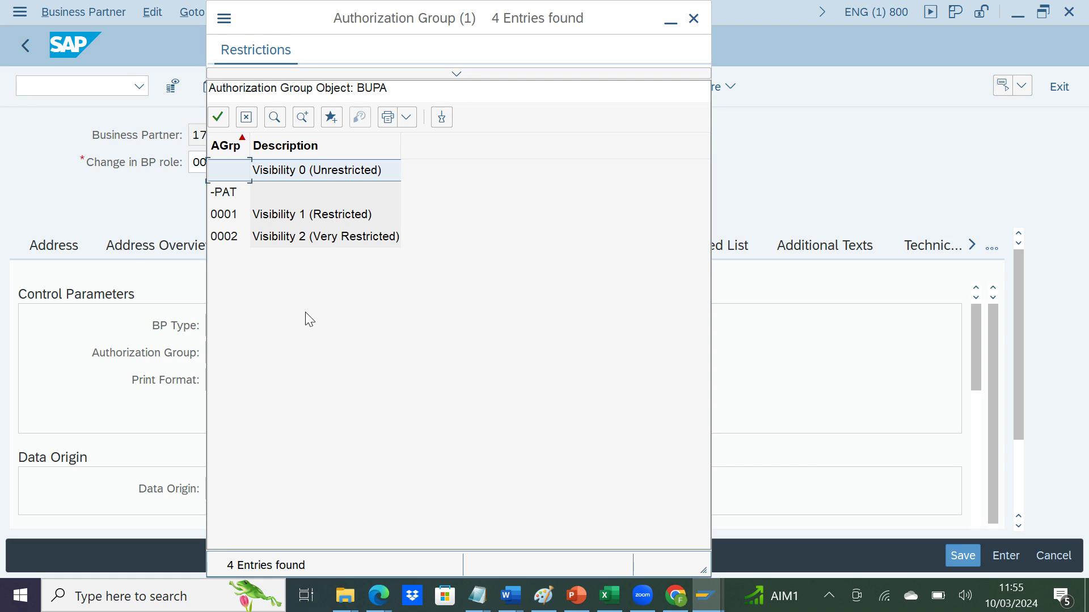
left_click_drag(424, 31, 592, 67)
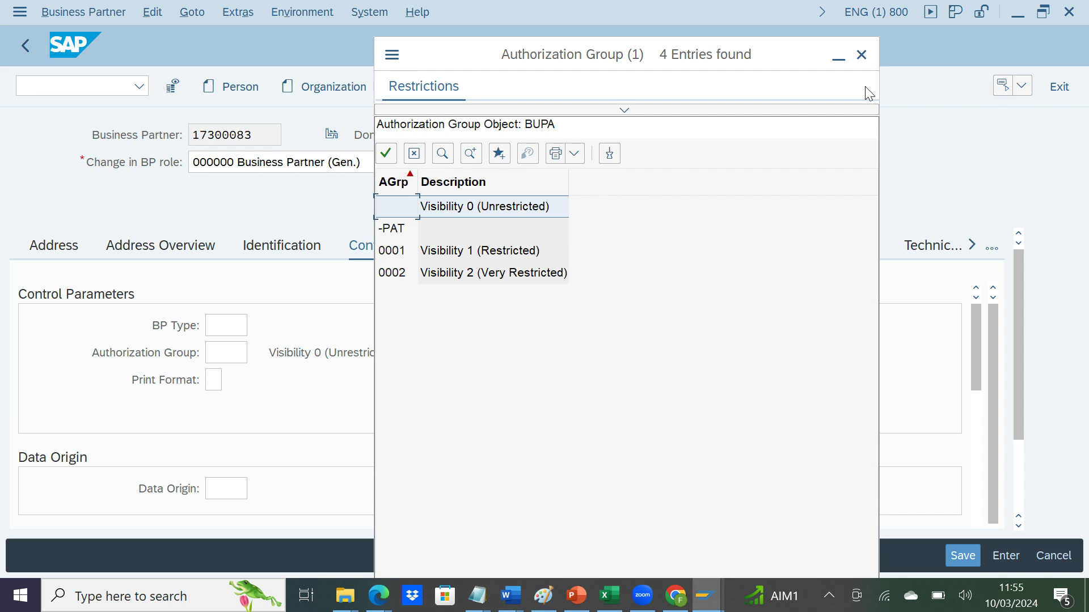
left_click(861, 53)
Examine the available business partner types in the control parameters and close their list without choosing one.
scroll(509, 404, "down", 5)
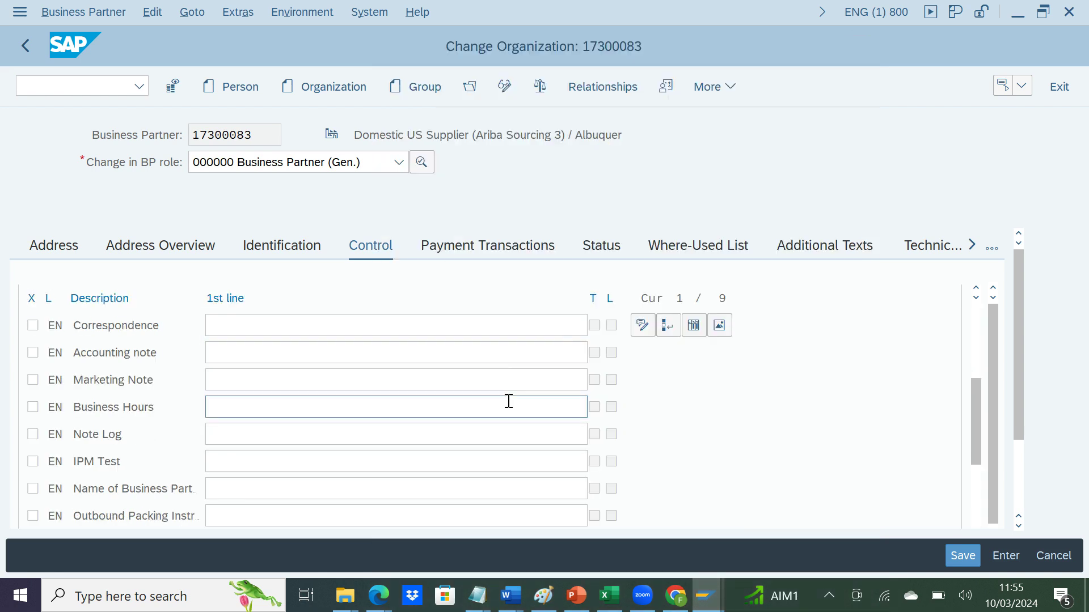
scroll(508, 403, "up", 5)
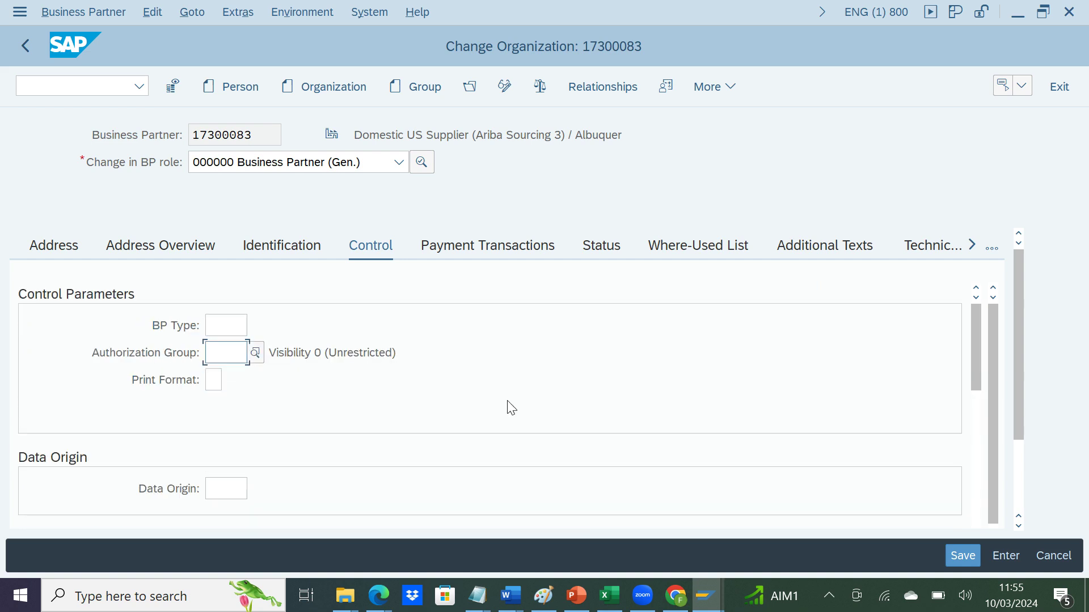
left_click(227, 323)
left_click(255, 326)
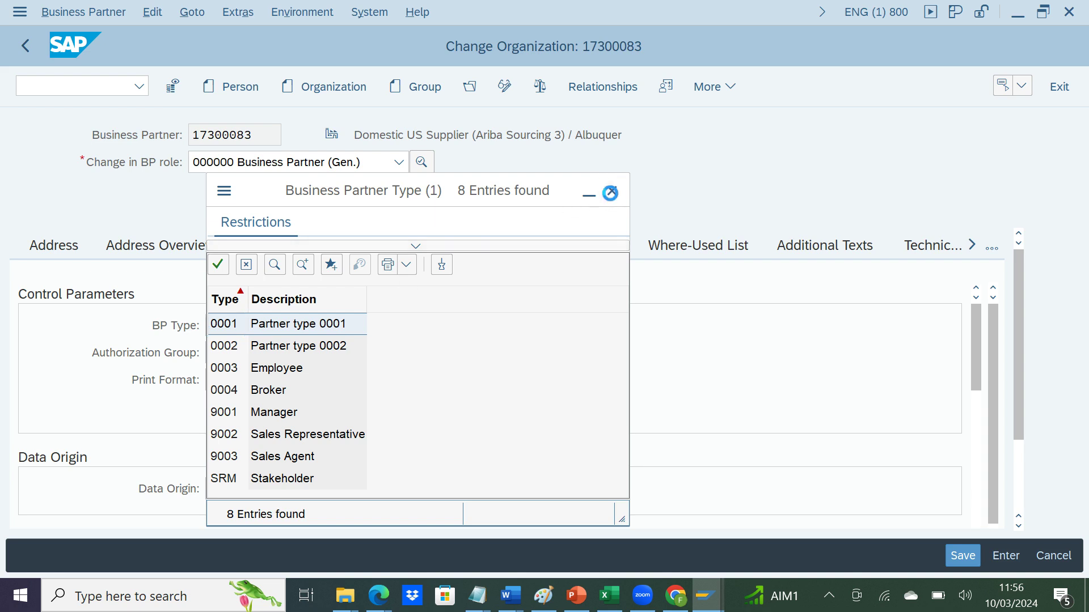
left_click(612, 191)
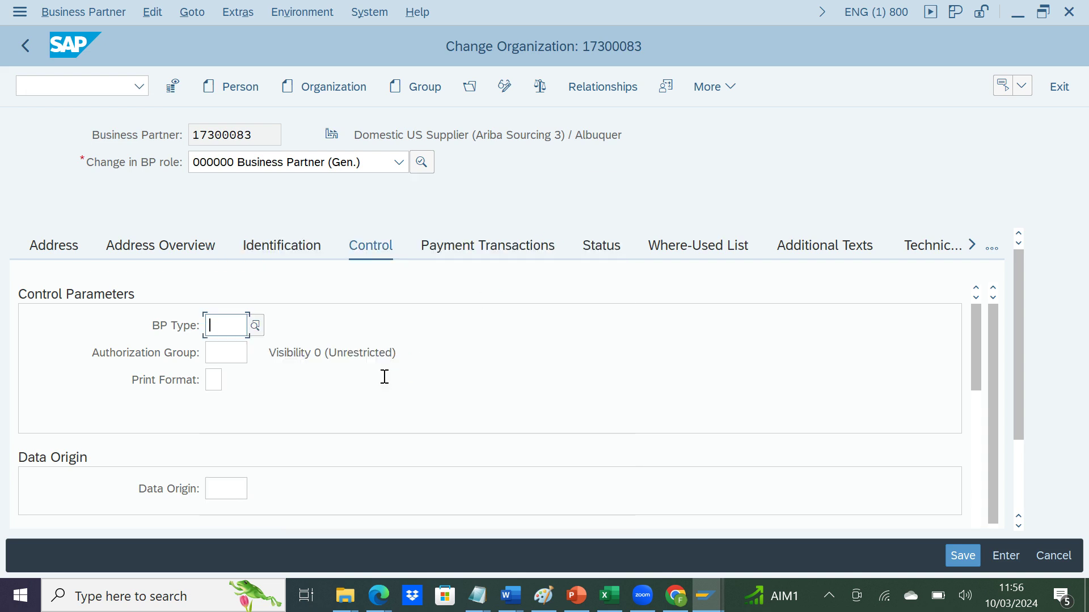
Examine the partner's note texts in the control data and open the calling hours under Business Hours.
left_click_drag(976, 355, 971, 440)
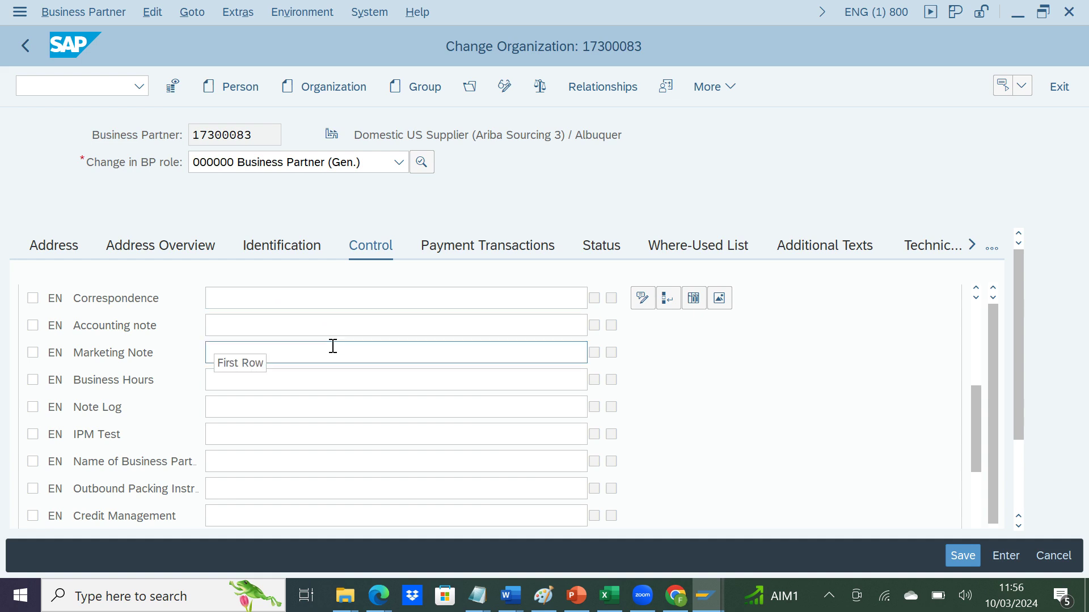
scroll(333, 346, "down", 1)
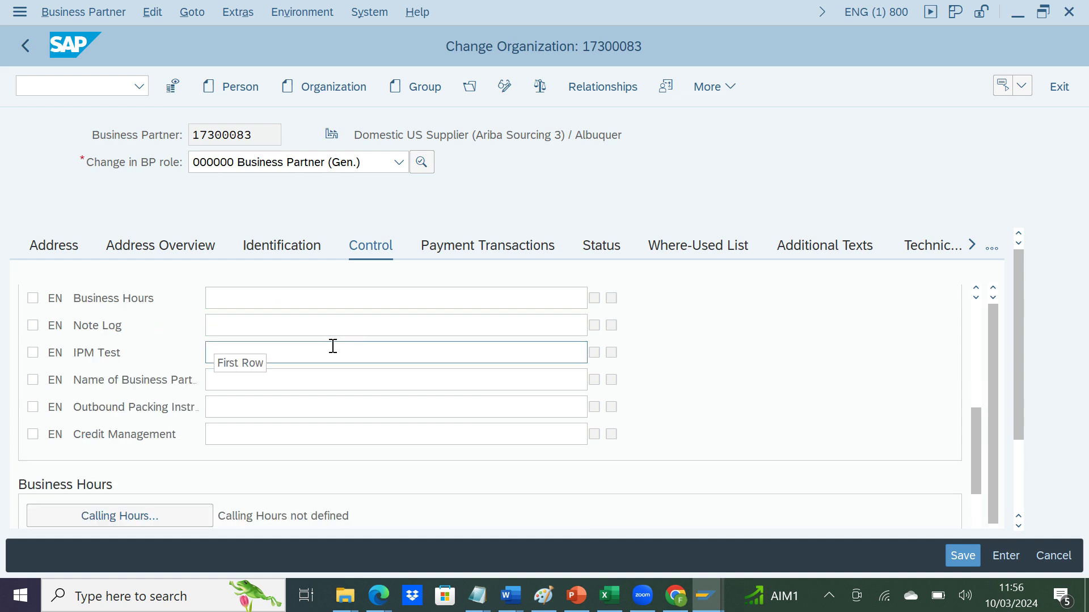
left_click(124, 517)
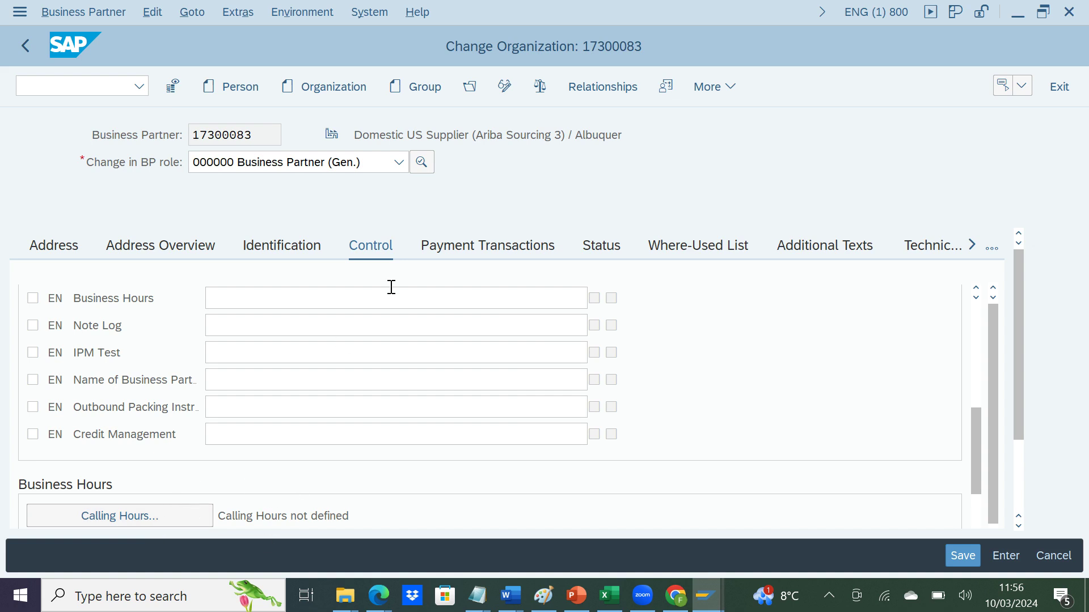
Examine the bank details in the partner's payment transactions data.
left_click(460, 249)
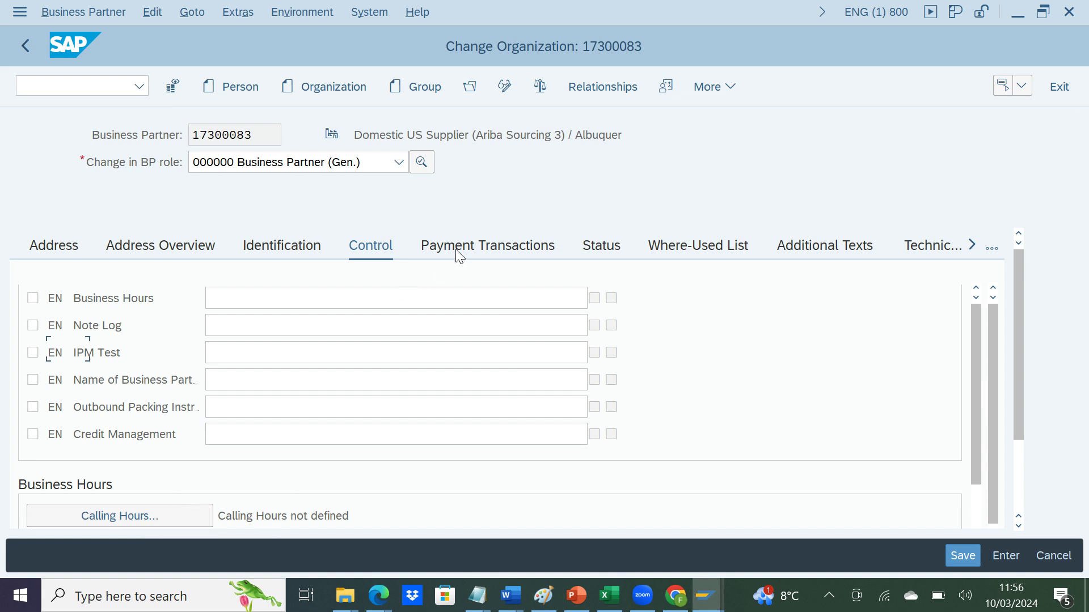
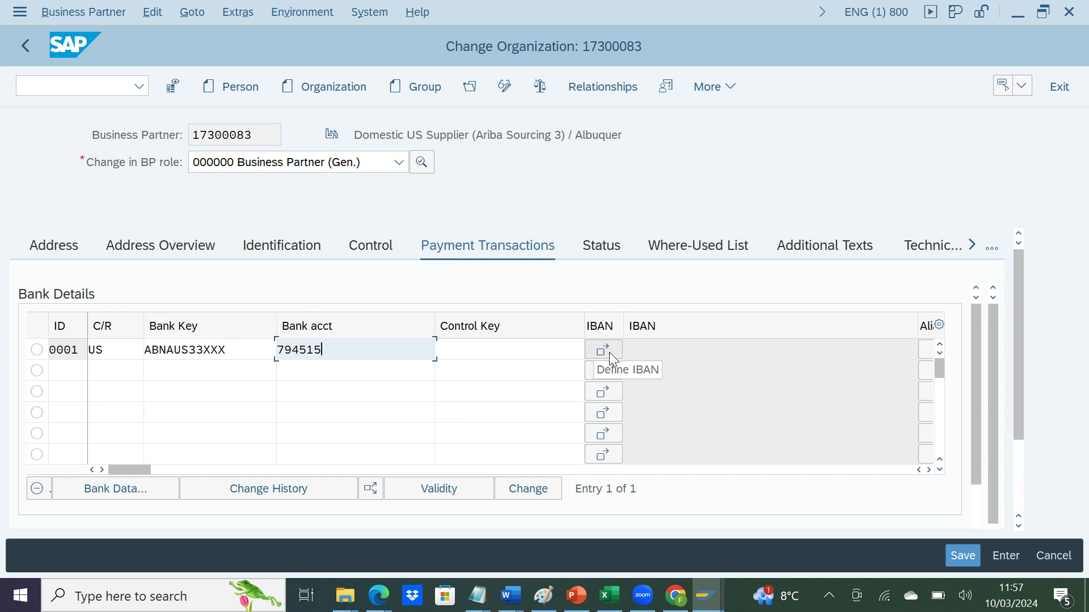
left_click(587, 419)
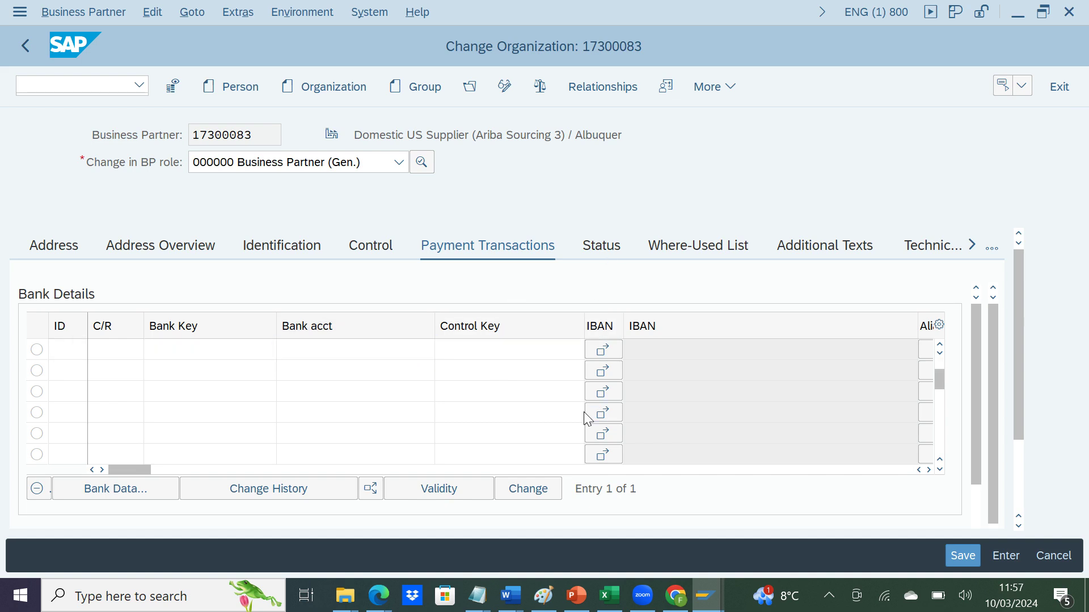
Examine the archiving flag, lock and status management settings in the partner's status data.
left_click(600, 249)
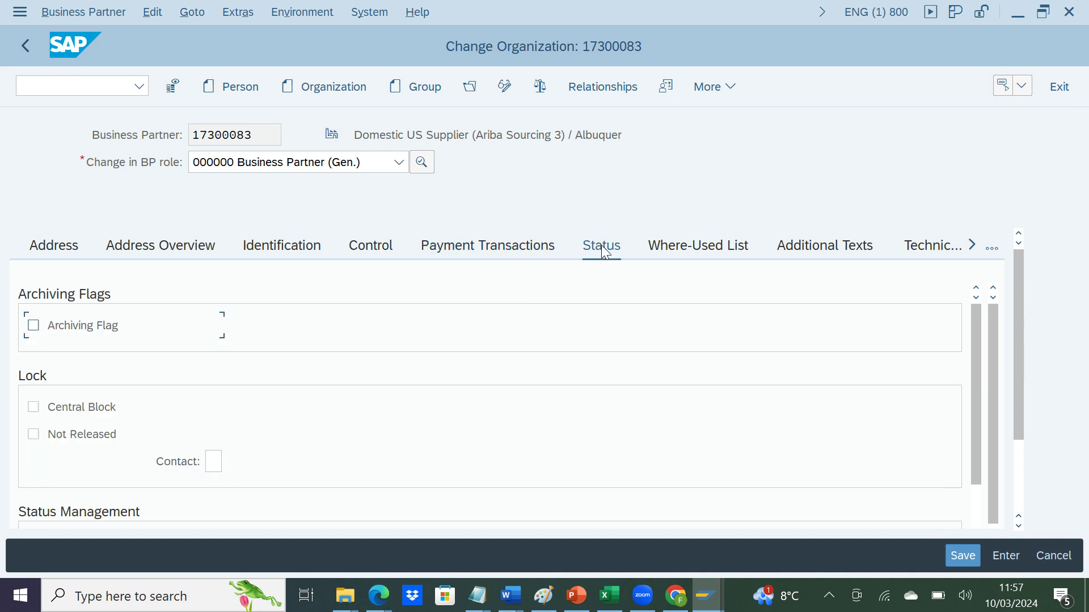
scroll(356, 365, "down", 3)
scroll(355, 365, "up", 3)
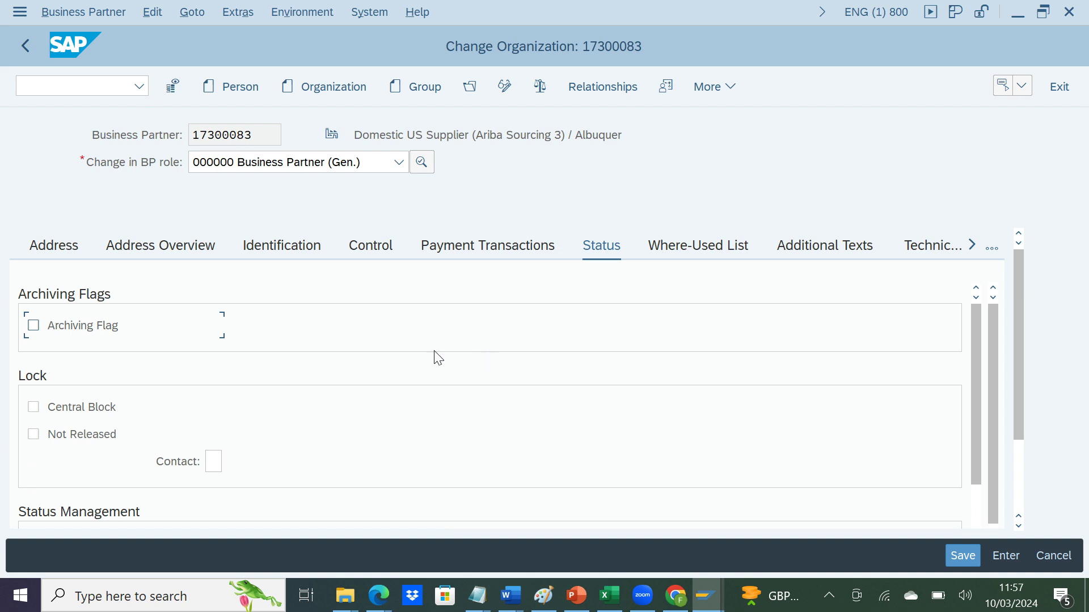
scroll(316, 411, "down", 3)
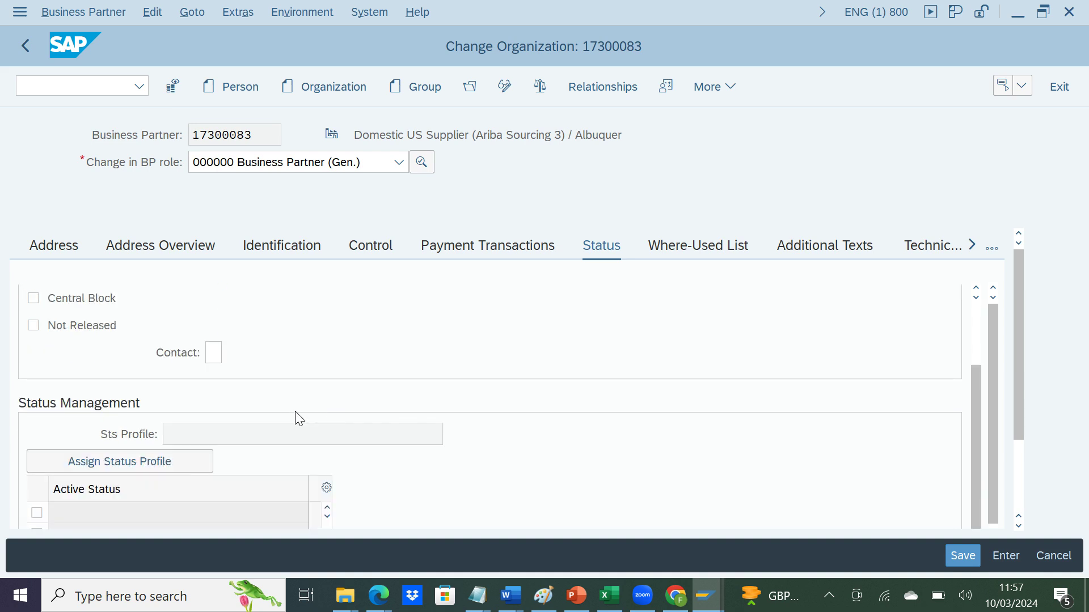
Try to assign a status profile to the partner, answer No to the prompt, and return to the archiving and lock settings.
left_click(179, 460)
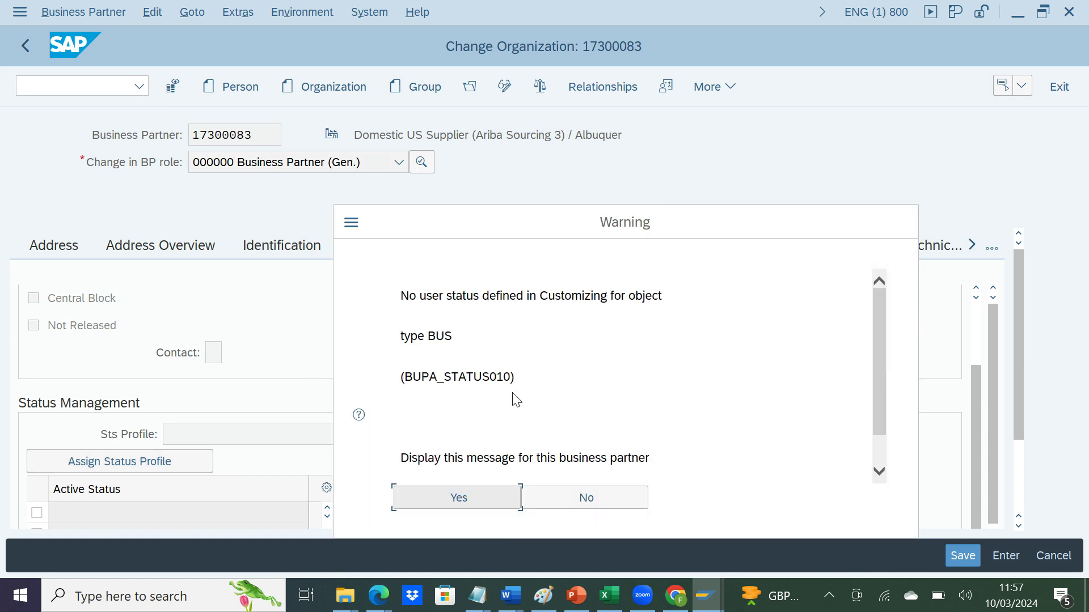
left_click(579, 499)
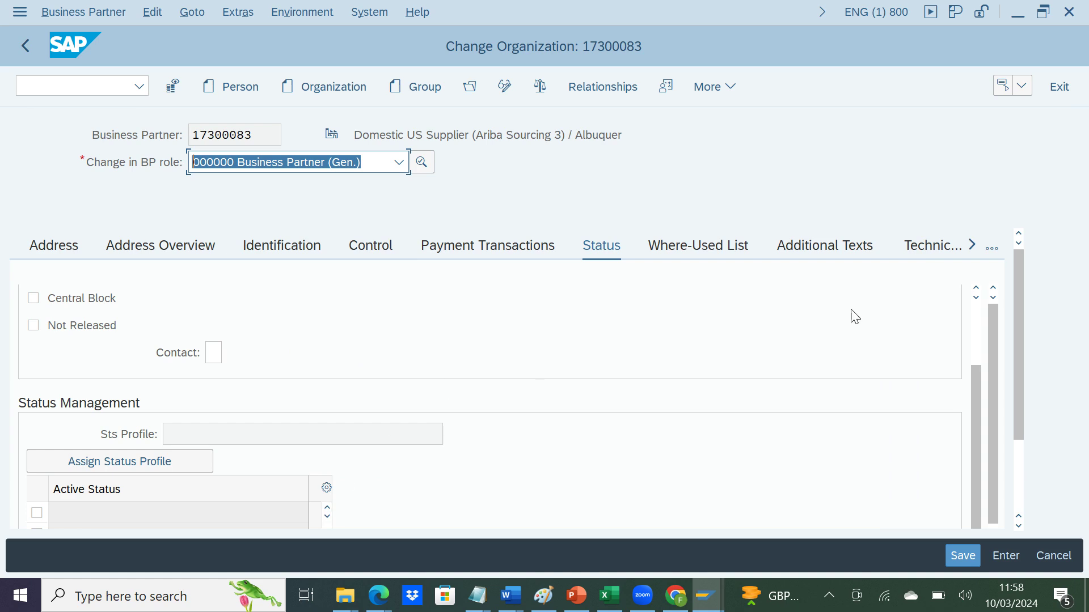
left_click_drag(1019, 355, 1019, 377)
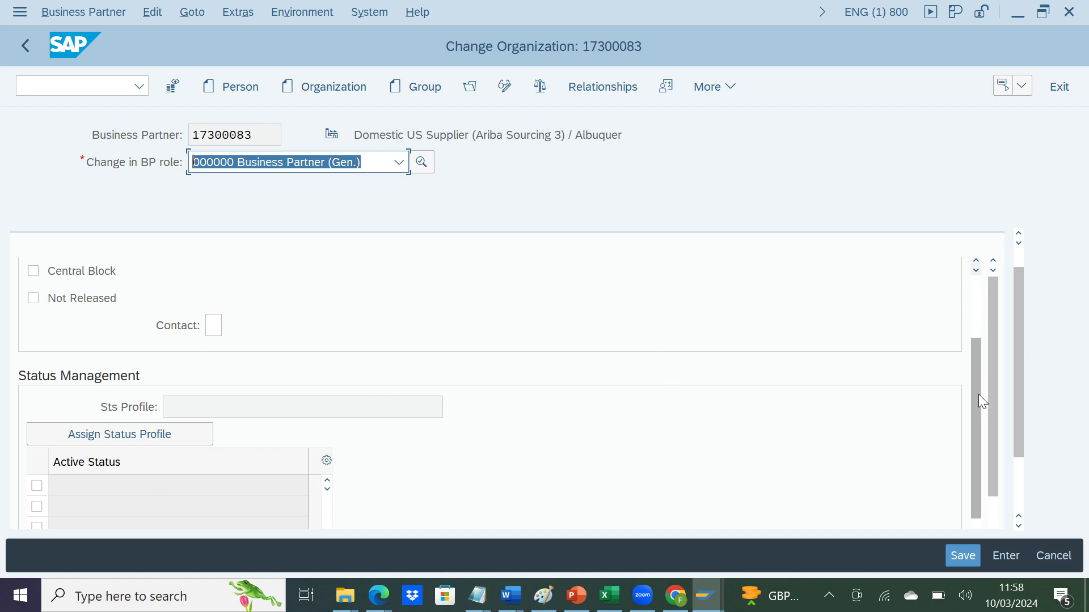
left_click_drag(976, 395, 971, 334)
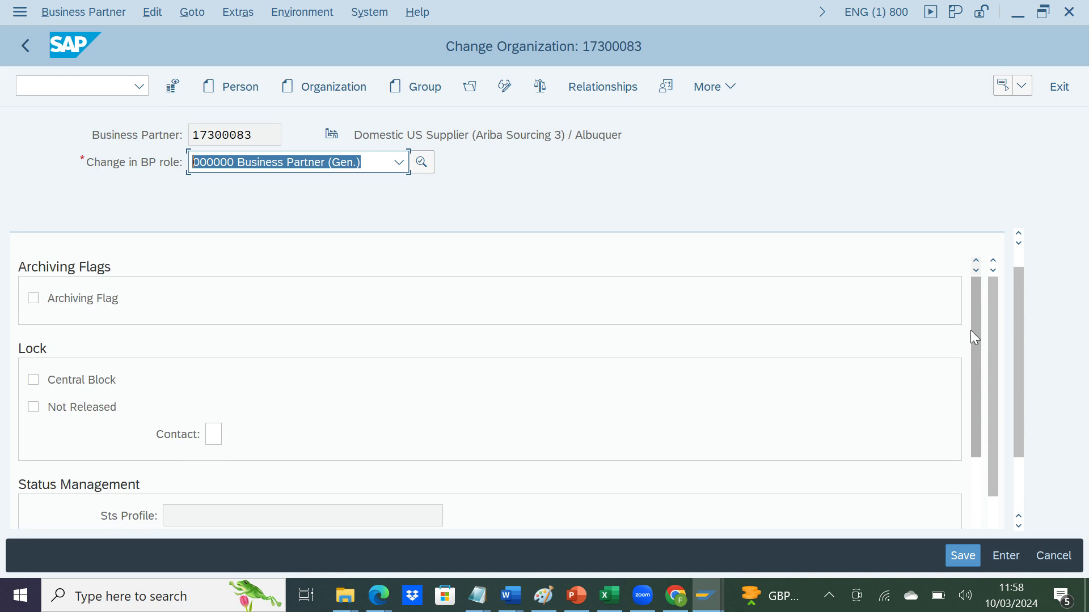
left_click_drag(1017, 309, 1018, 292)
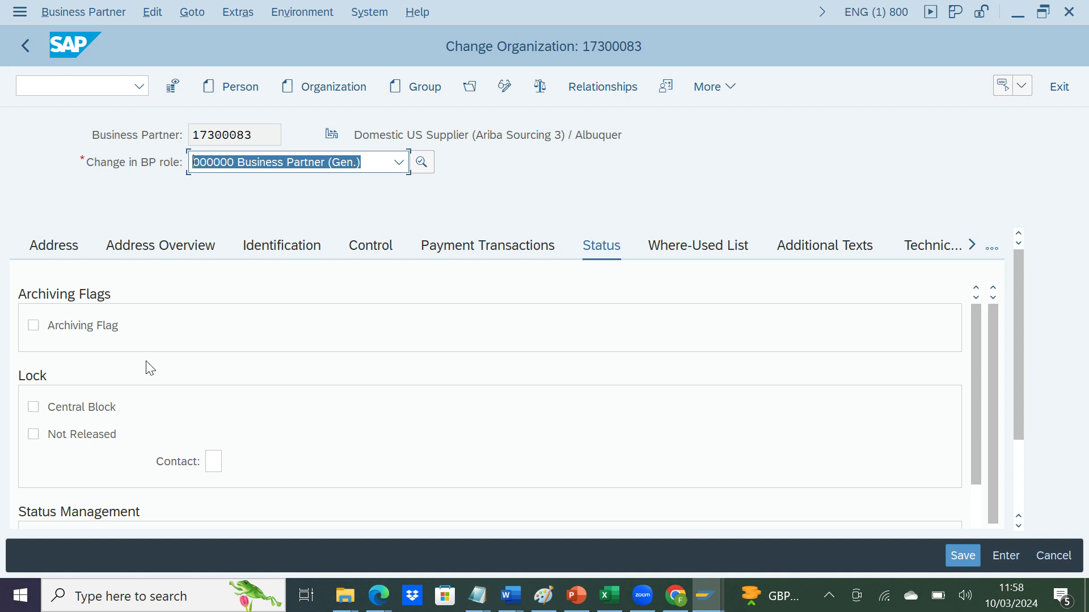
Examine the partner's where-used list, covering both its valid usages and all usages.
left_click(717, 246)
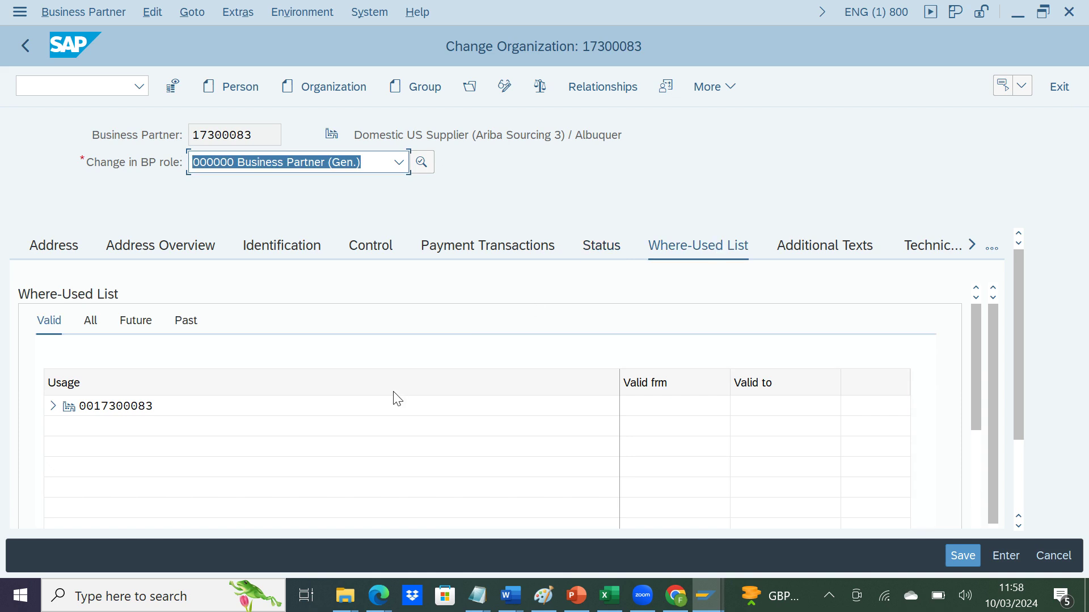
left_click(52, 406)
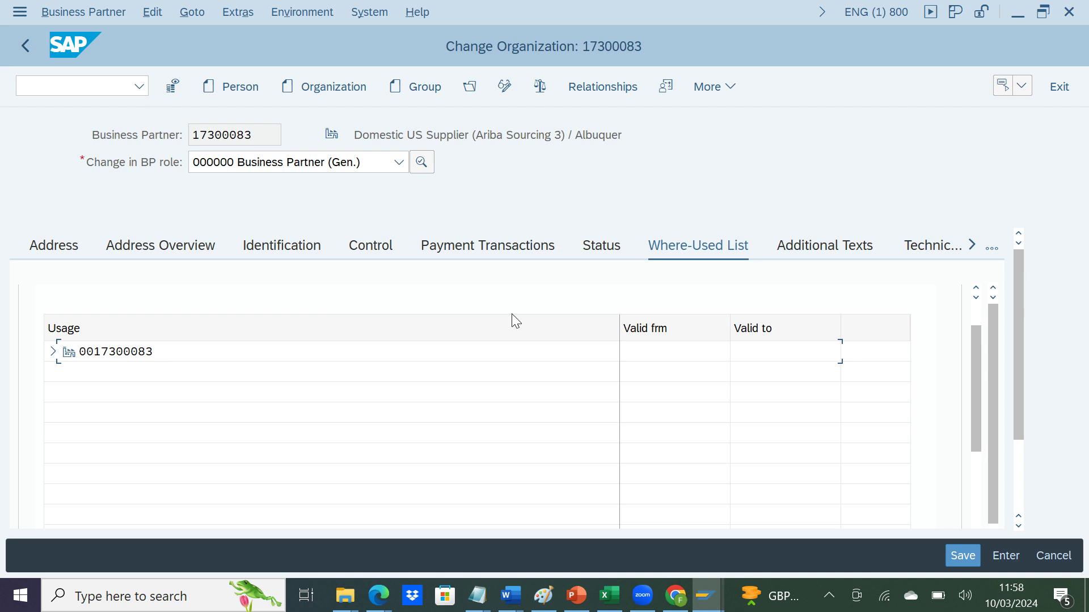
scroll(511, 314, "up", 1)
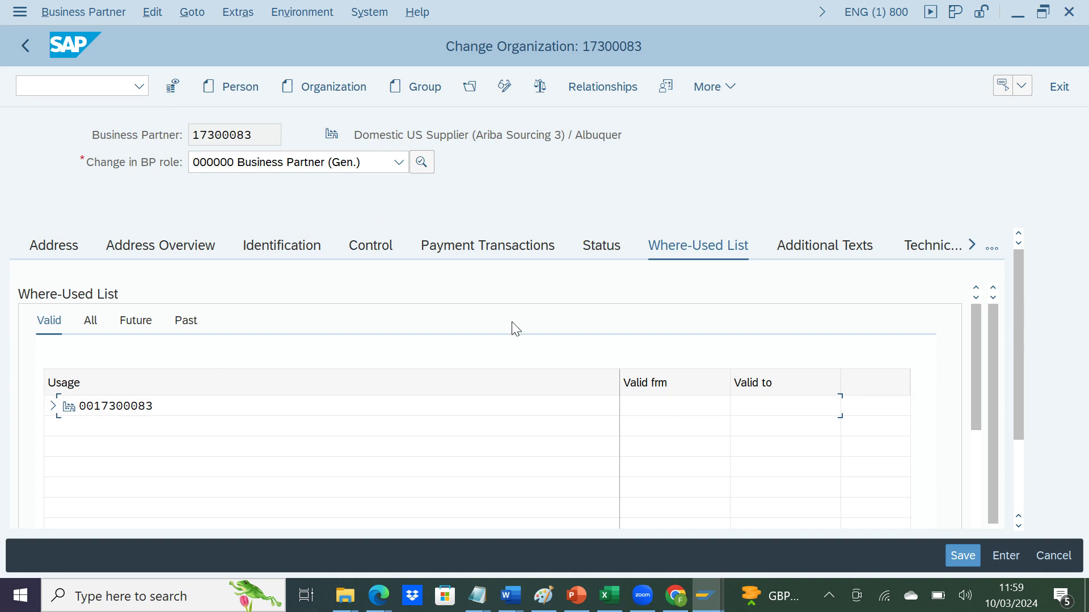
left_click(94, 323)
In the partner's additional texts, add a first row with text type ADR3L Printing Address (3x35) and language EN English.
left_click(846, 255)
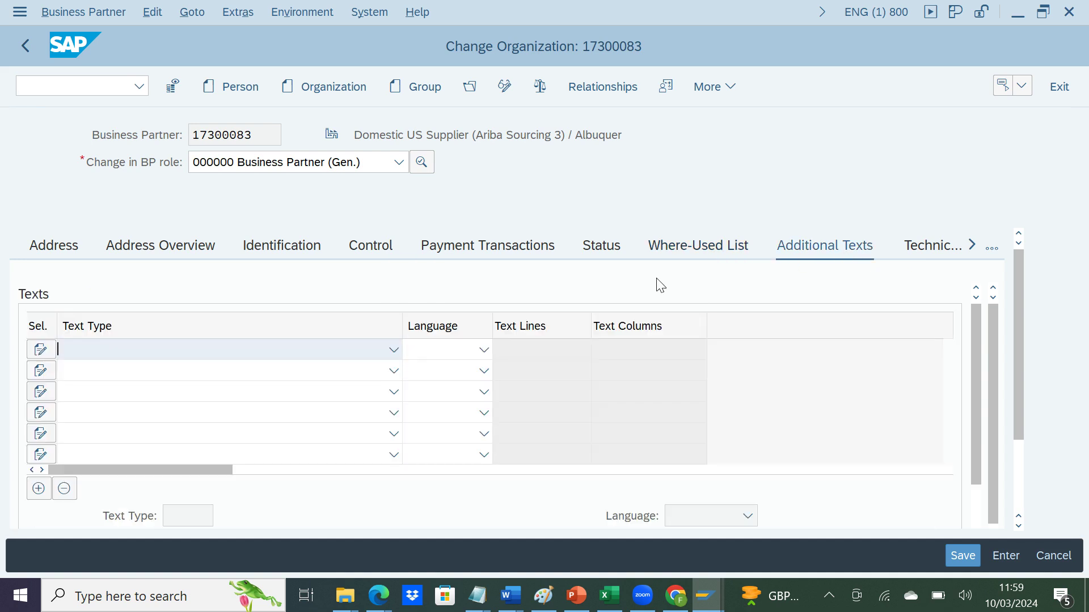
left_click(394, 350)
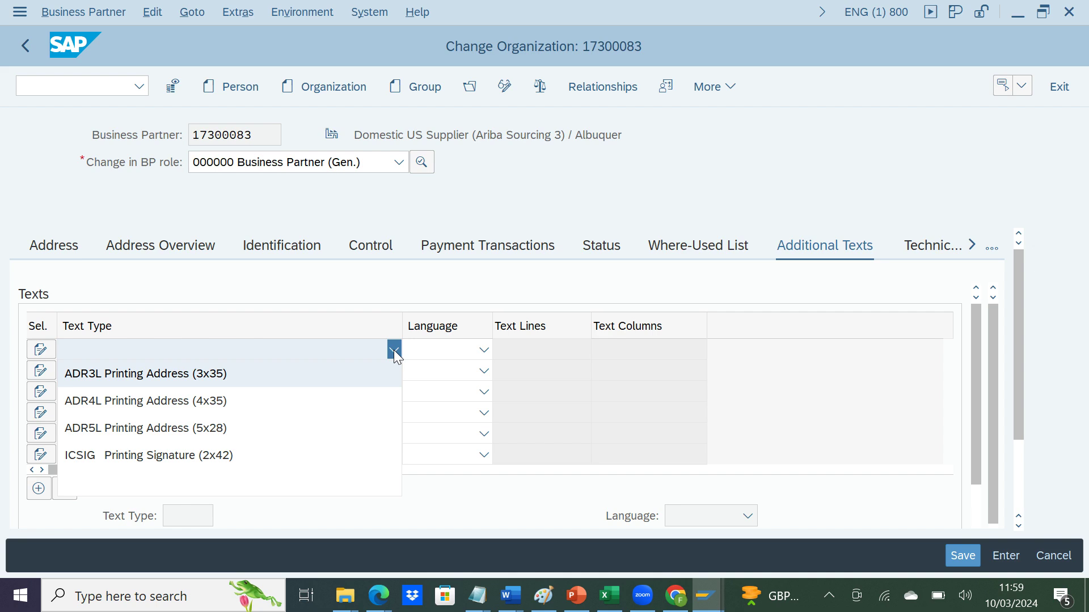
left_click(361, 372)
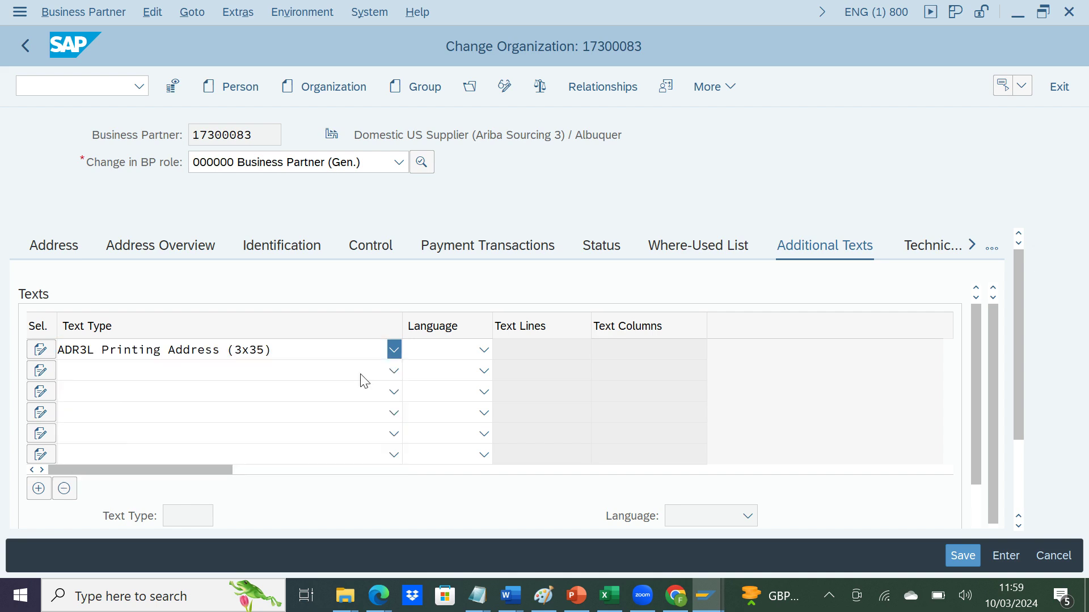
left_click(484, 351)
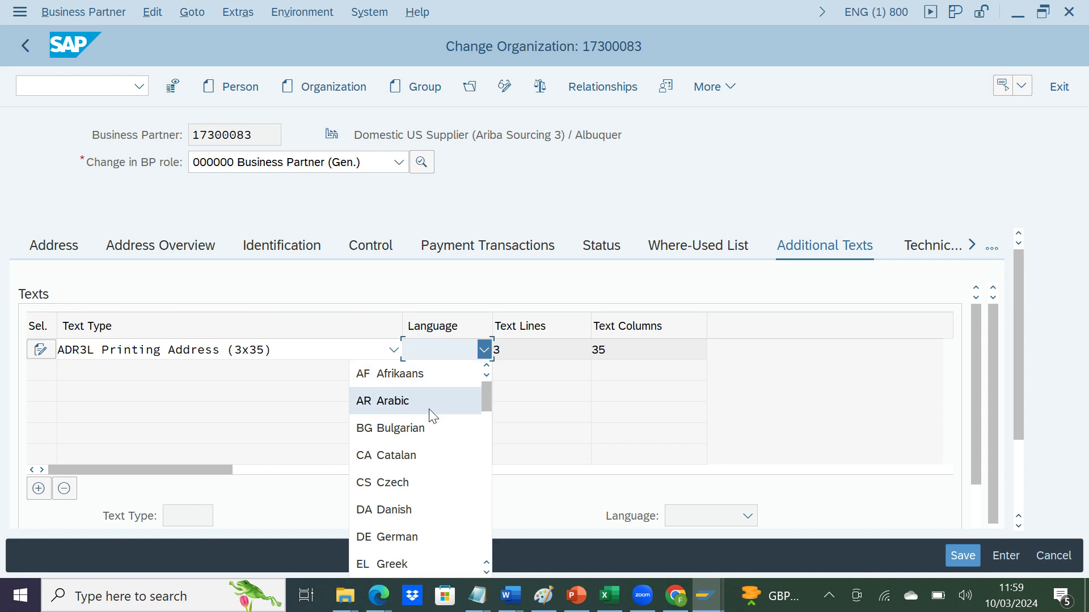
scroll(426, 561, "down", 1)
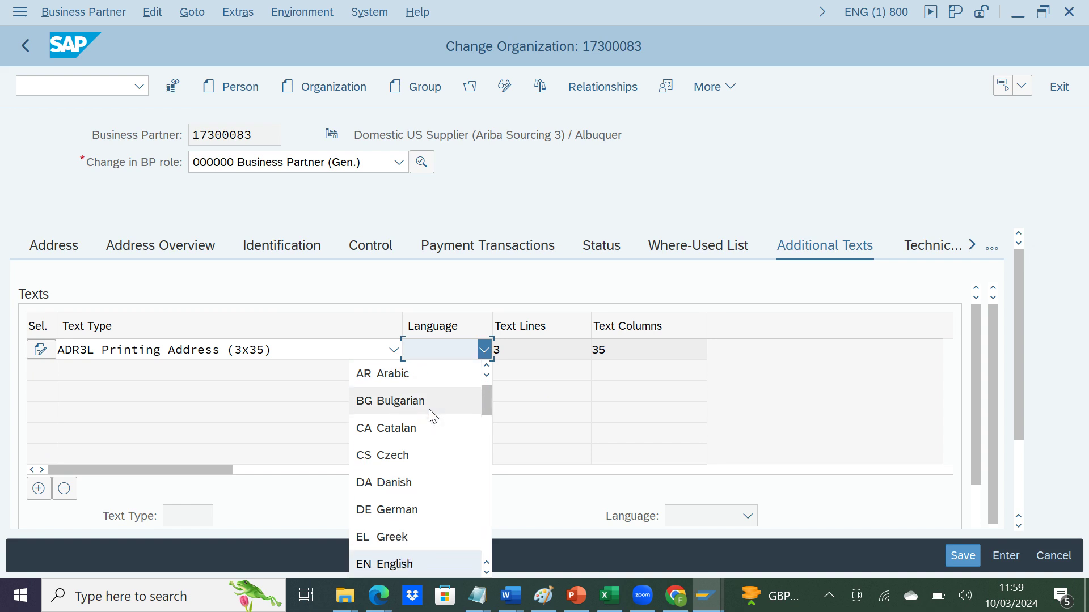
left_click(419, 564)
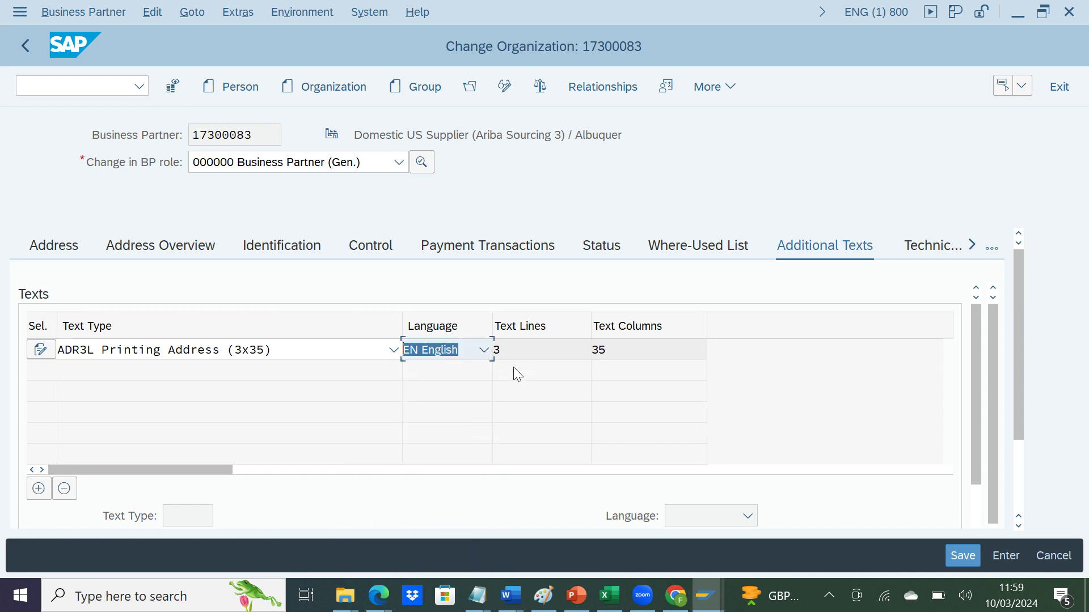
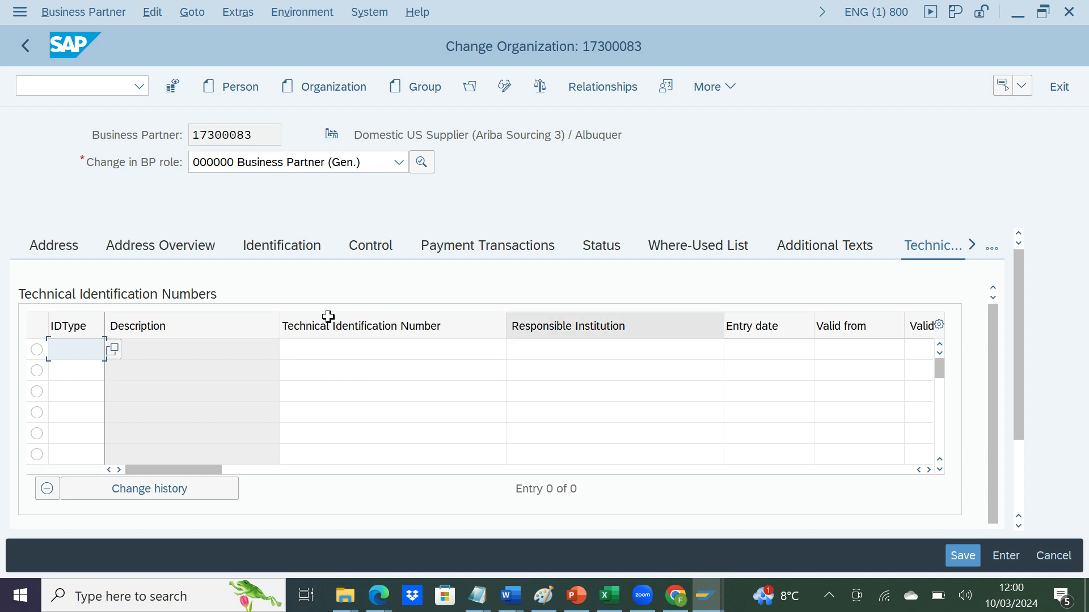
Narrow the Description and Technical Identification Number columns in the technical identification numbers table.
left_click_drag(277, 322, 207, 318)
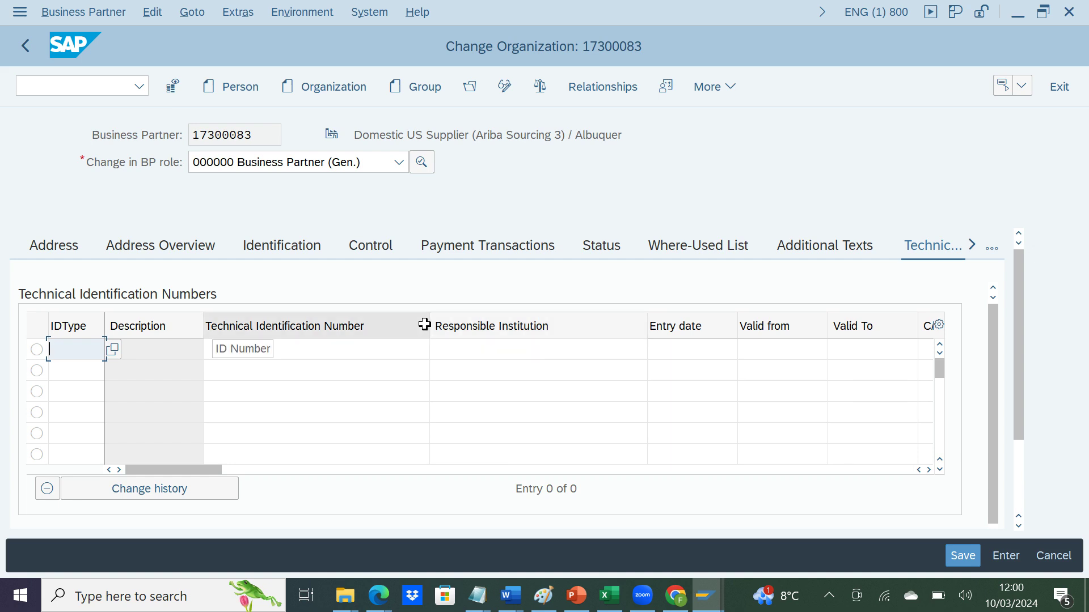
left_click_drag(425, 324, 378, 325)
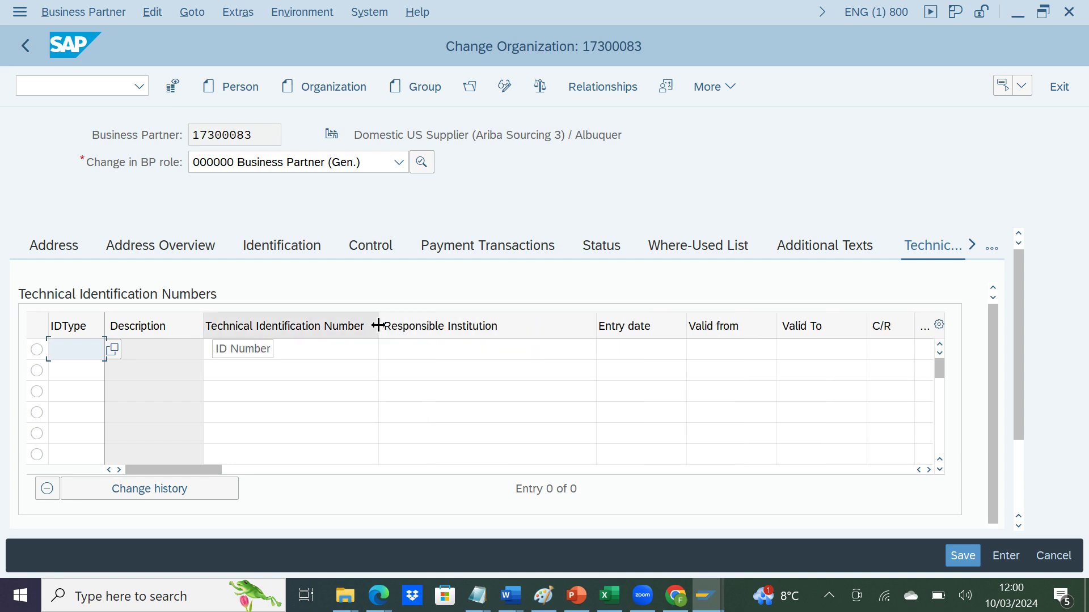
Look up the available identification types for the first row of the technical identification numbers, leaving the type blank.
left_click(109, 353)
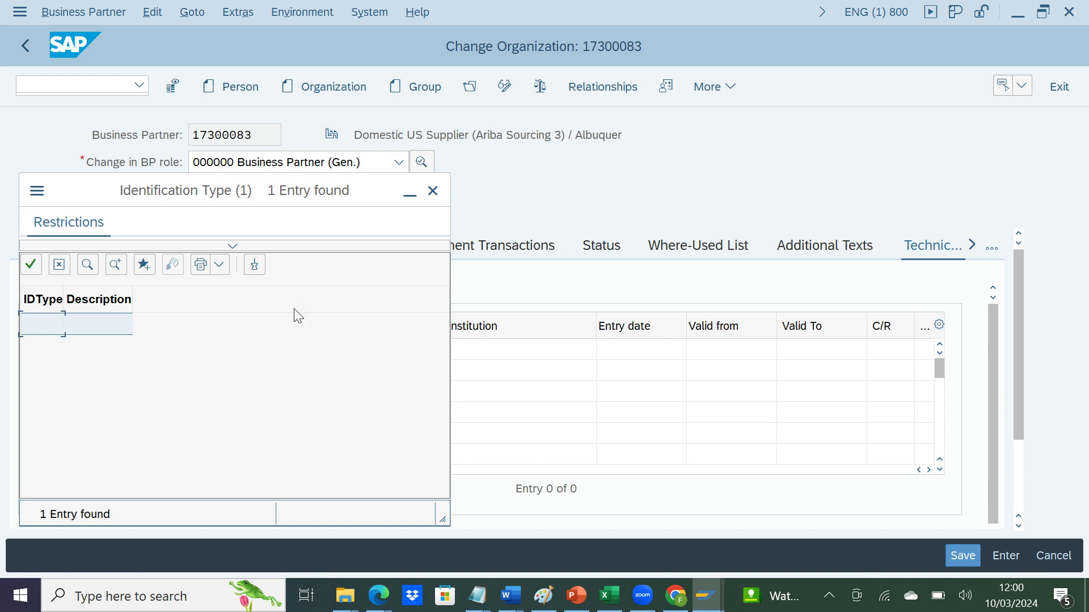
left_click(49, 318)
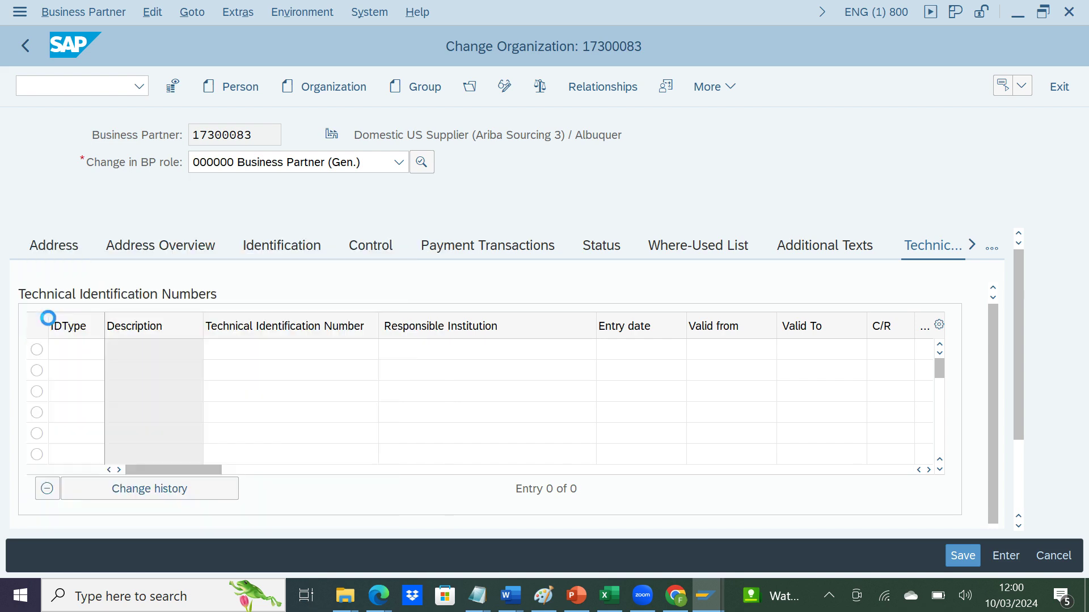
left_click(295, 361)
left_click(976, 244)
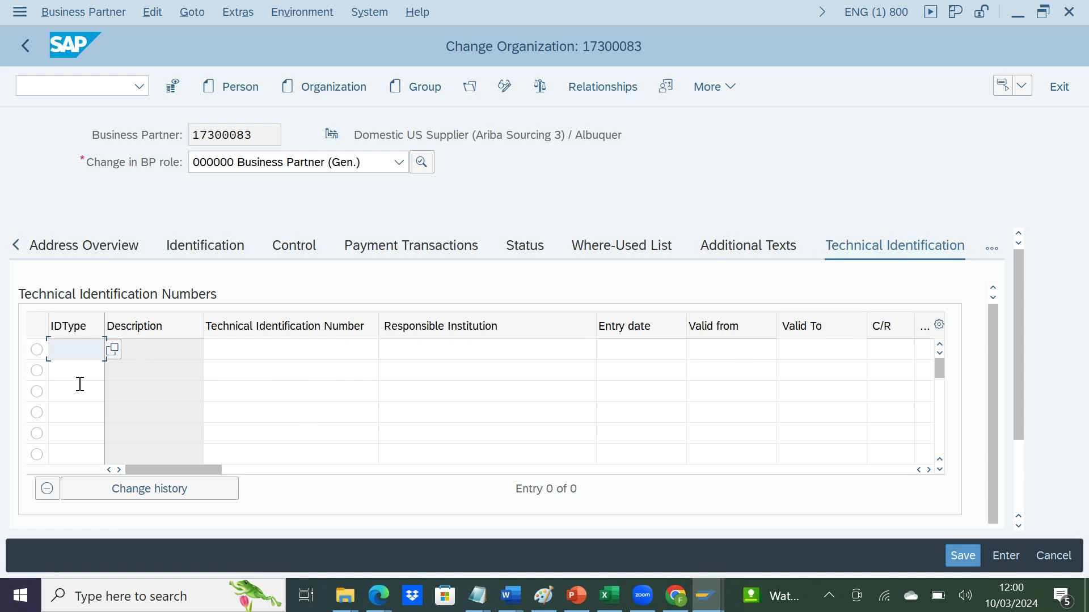
Read the field help on the definition and use of the identification type, and close it.
left_click(80, 348)
double_click(79, 348)
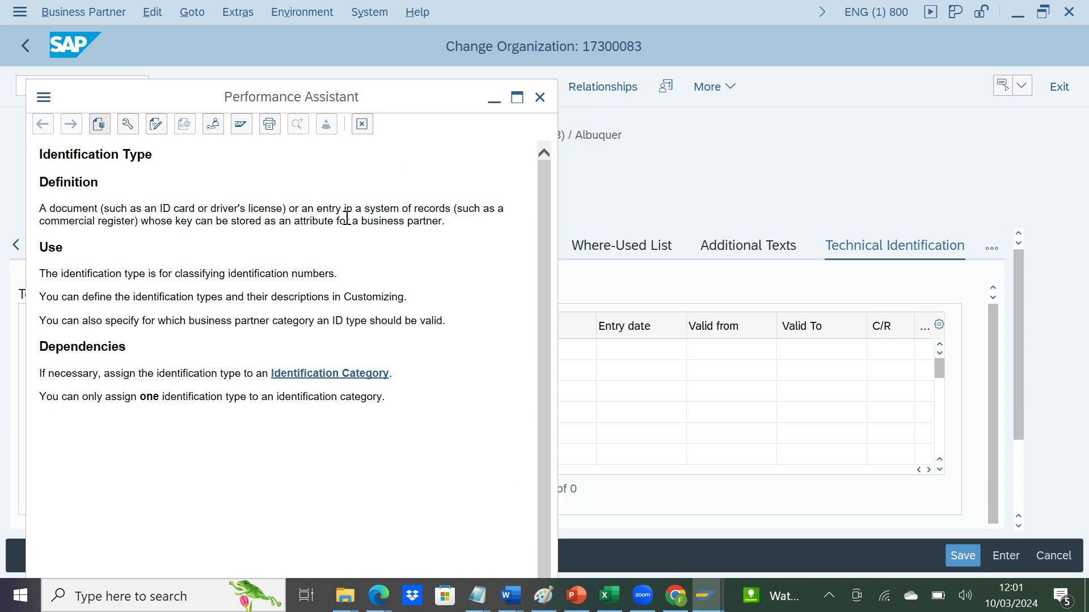
left_click(539, 100)
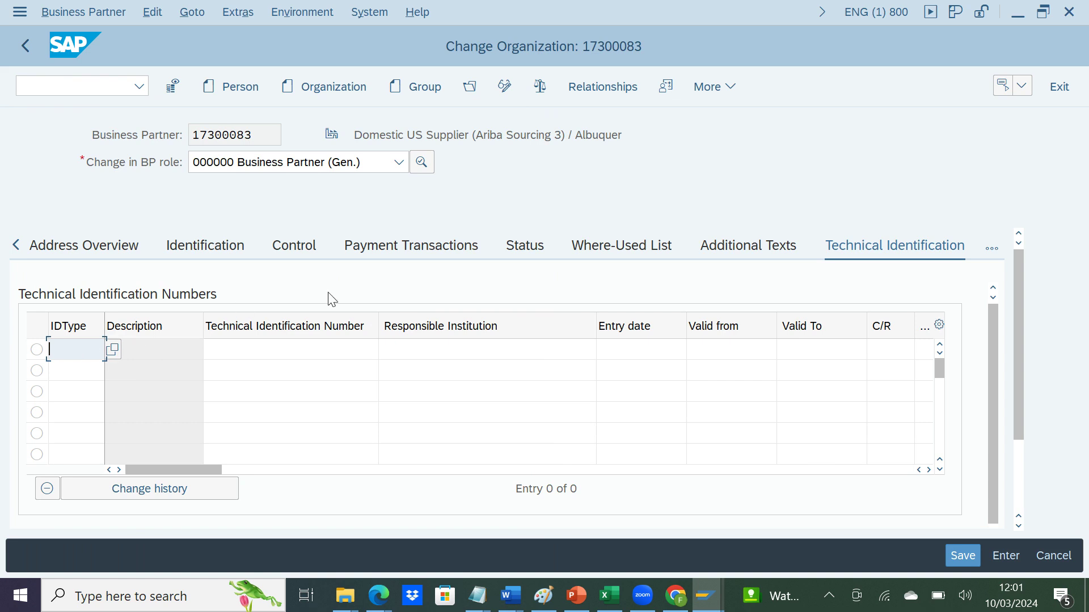
Return to the partner's identification data and examine the ID type of the first row in the identification numbers.
left_click(206, 249)
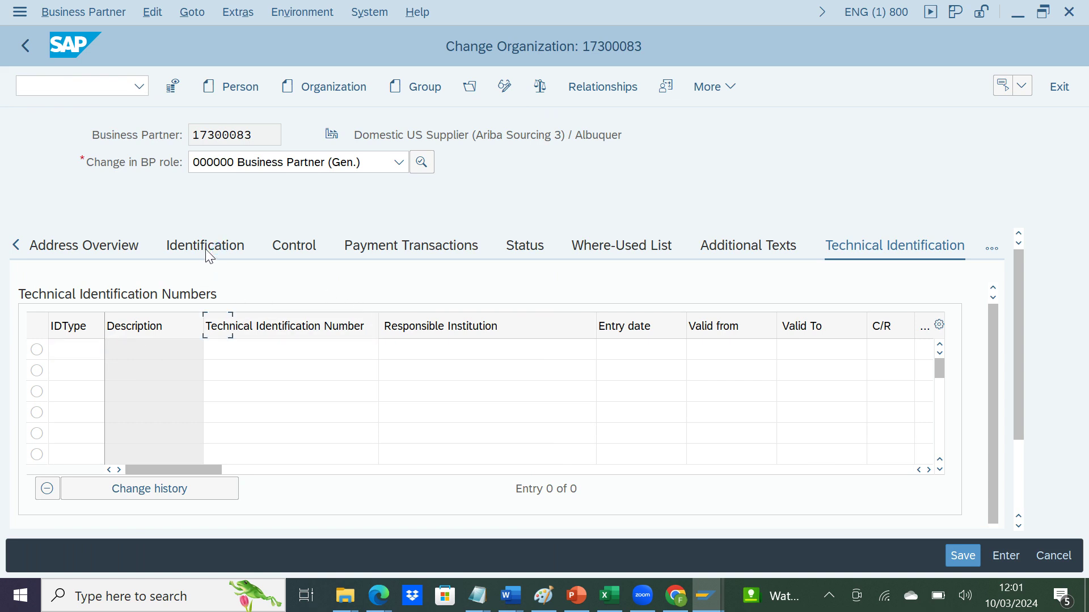
scroll(244, 409, "down", 2)
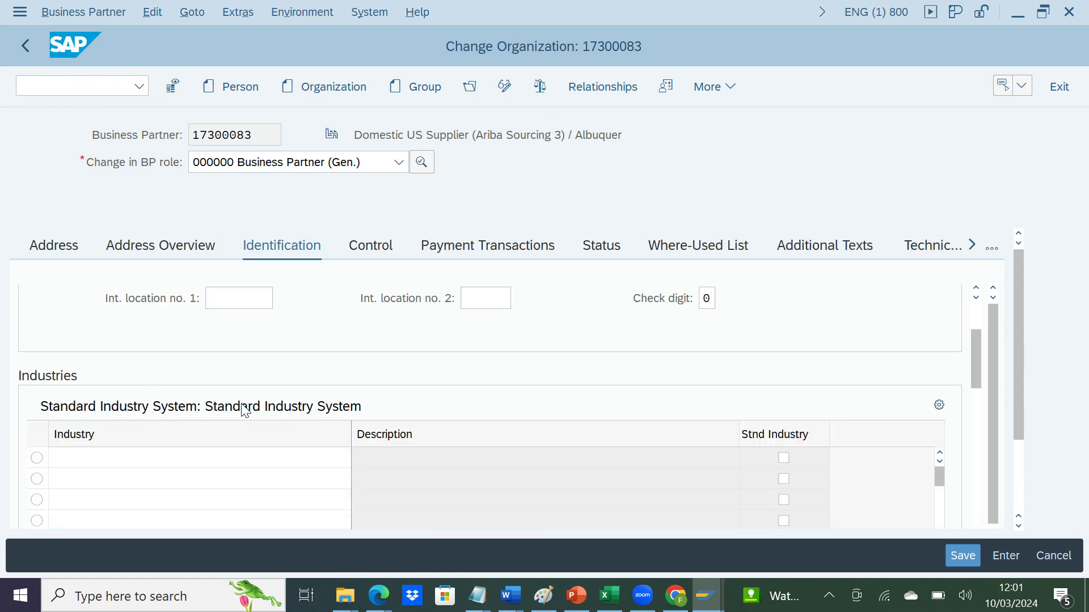
scroll(245, 410, "down", 4)
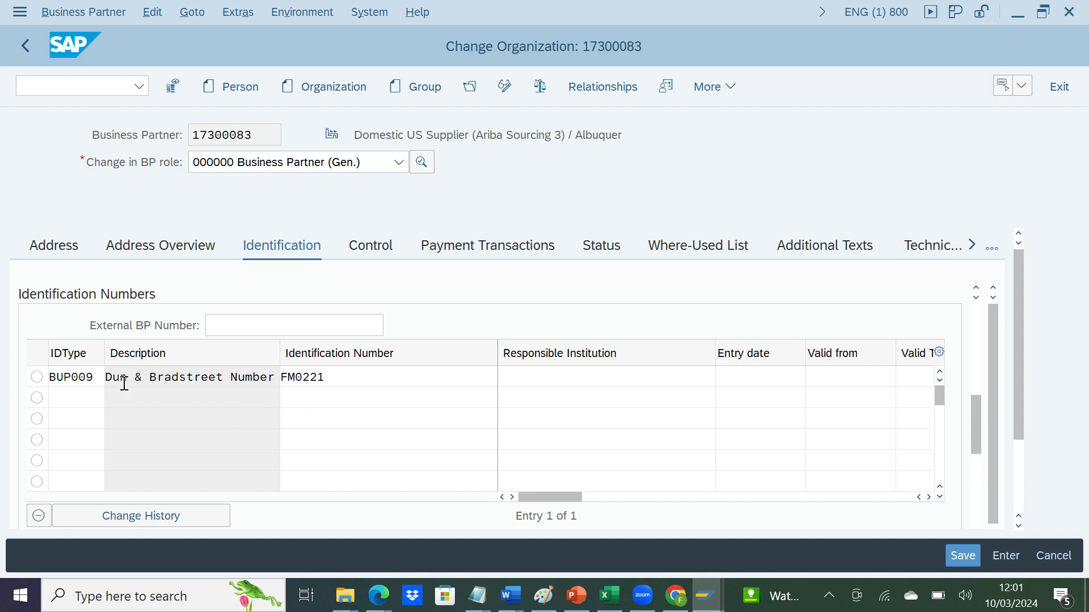
left_click(91, 380)
key("BackSpace")
type("9")
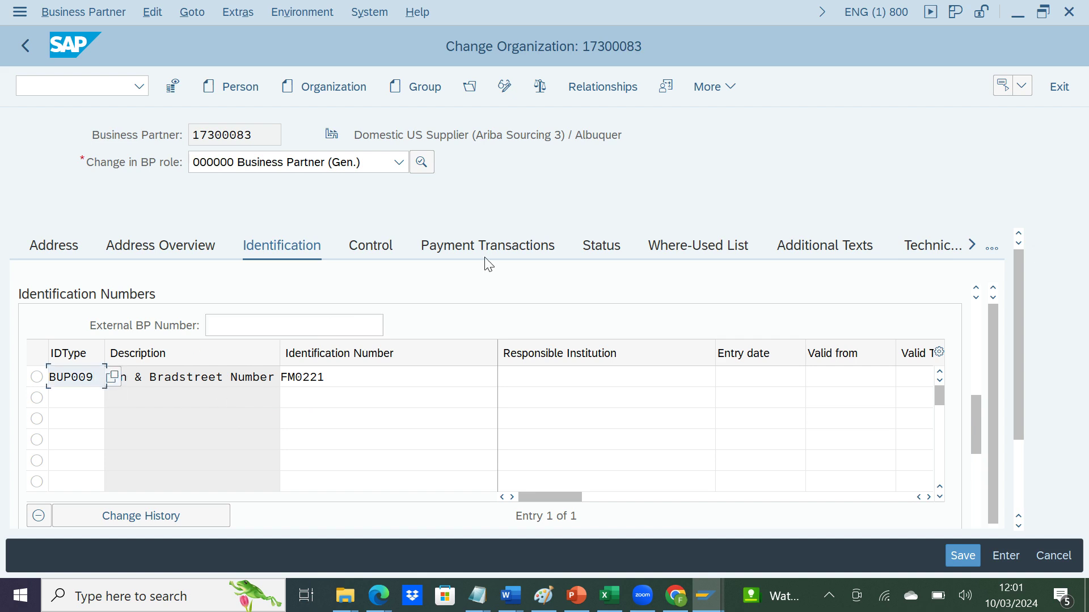
left_click(972, 245)
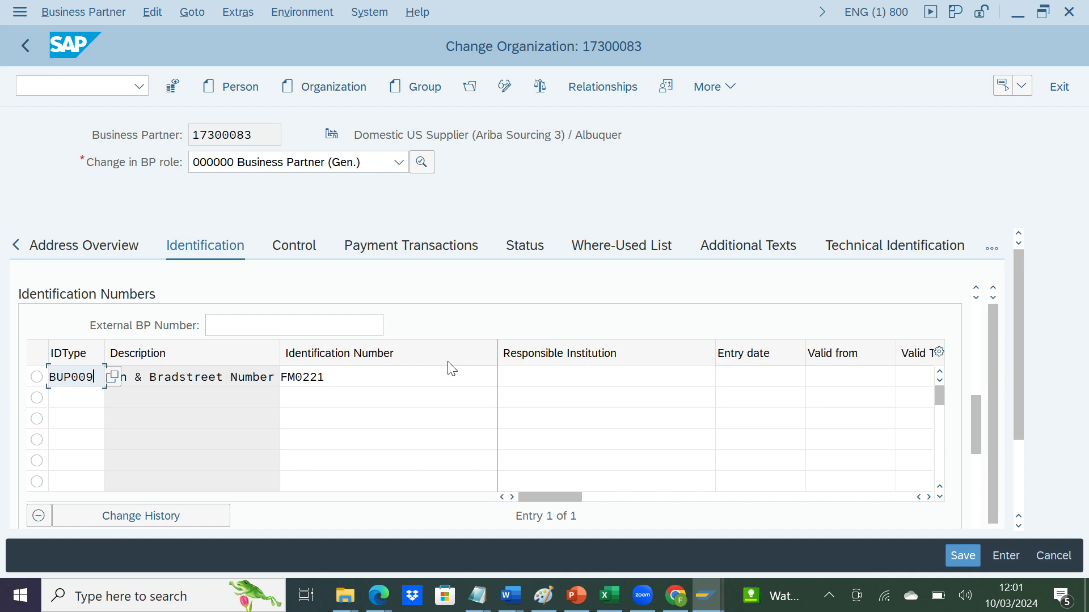
left_click(15, 251)
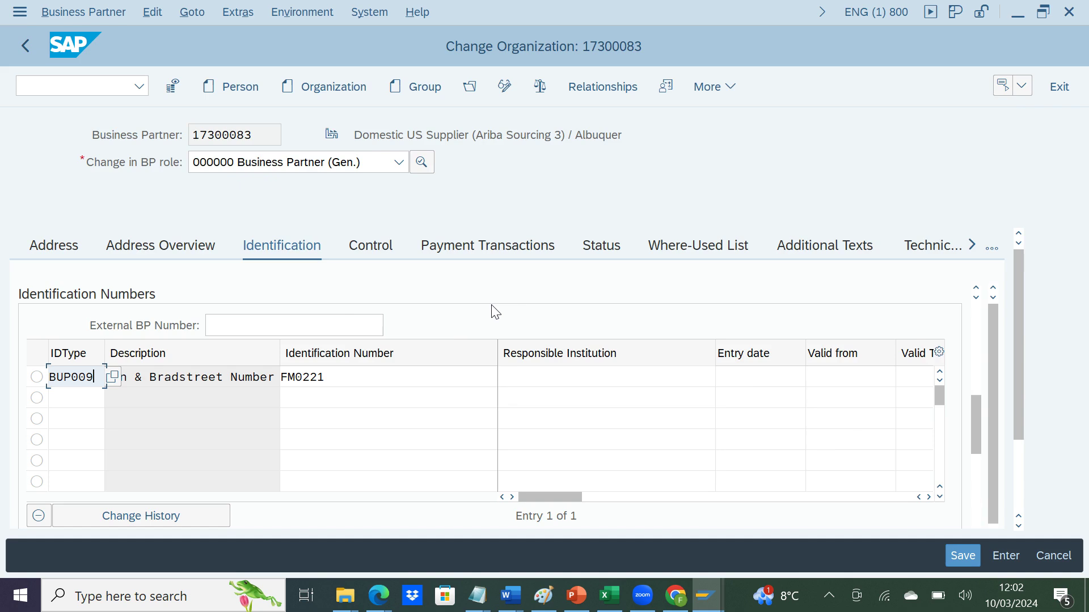
key("alt+Tab")
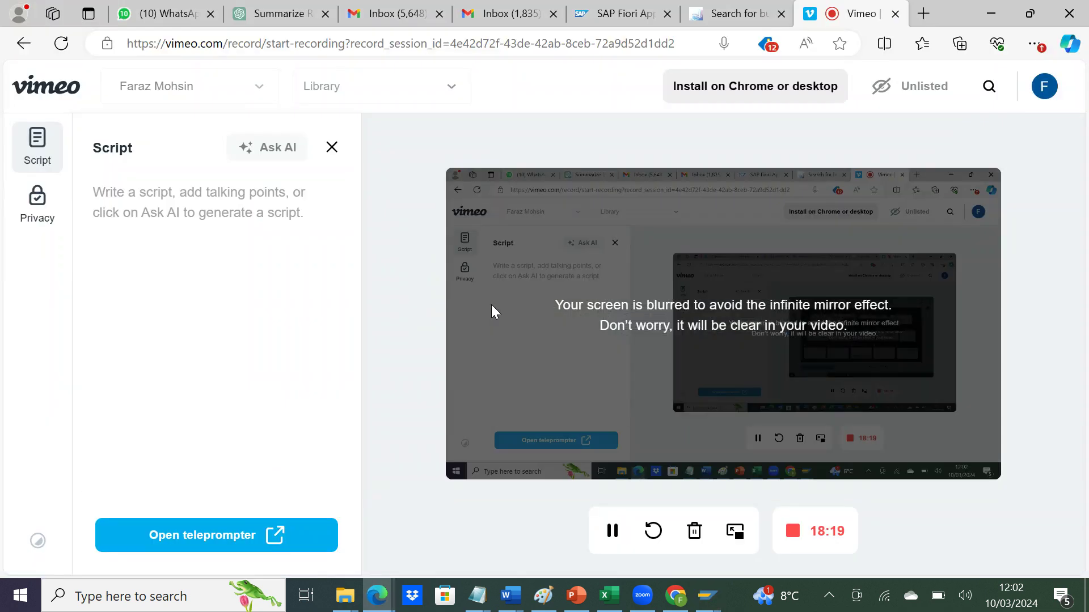